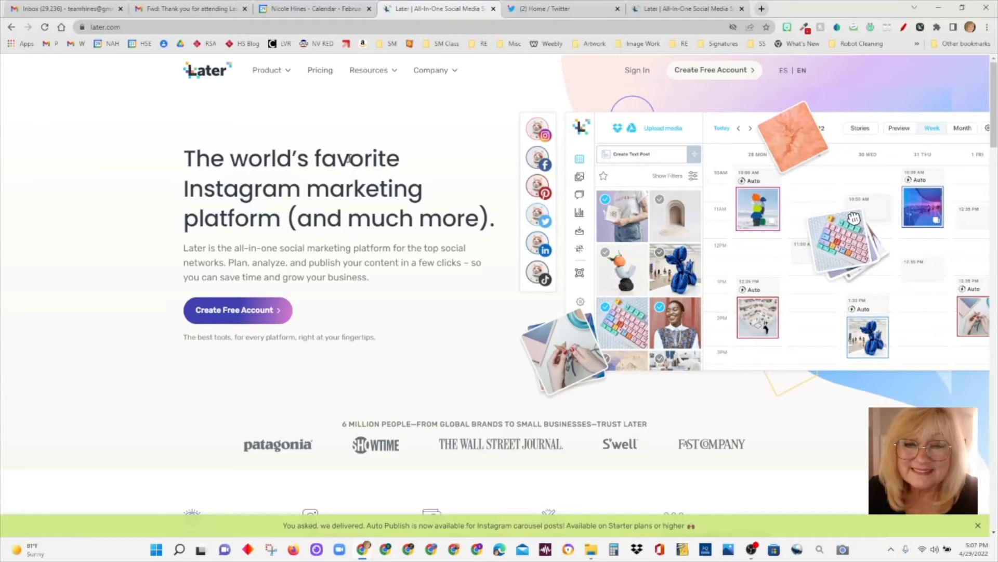
Step: Open the Later pricing page and review the plan prices and the feature comparison across the Free, Starter, Growth and Advanced plans
{"action": "left_click", "coordinate": [328, 77]}
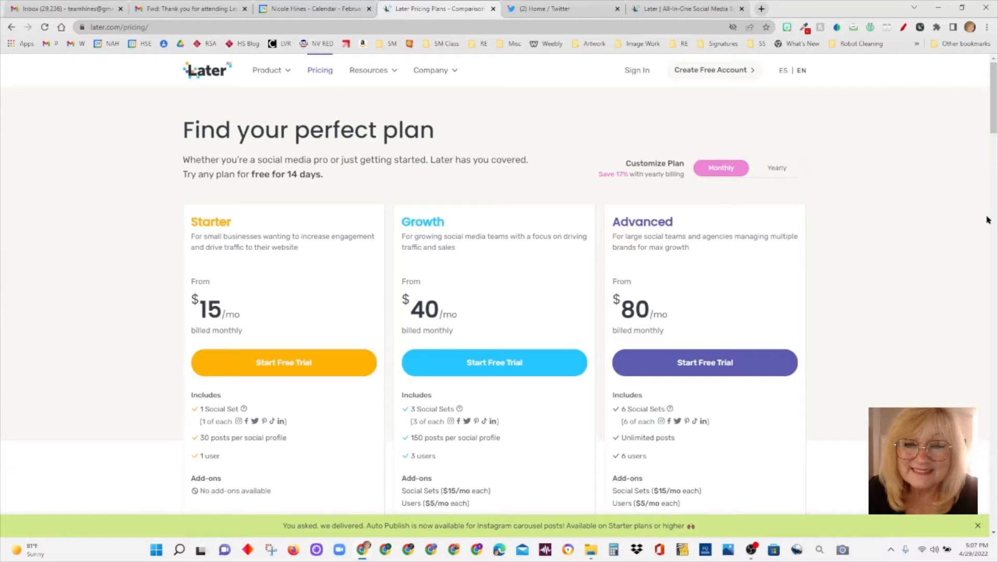
{"action": "left_click_drag", "start_coordinate": [992, 123], "coordinate": [992, 198]}
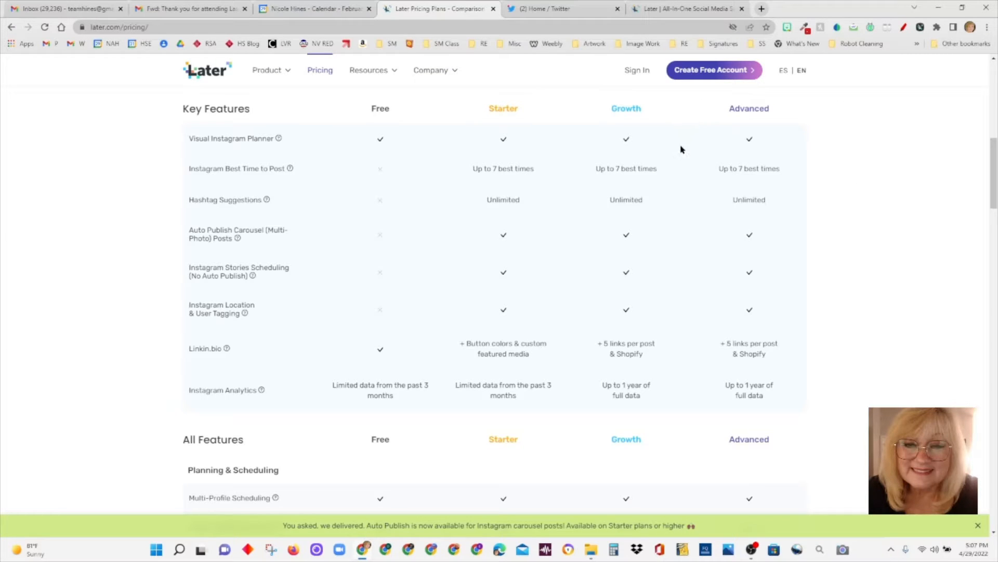
{"action": "left_click_drag", "start_coordinate": [995, 154], "coordinate": [995, 214]}
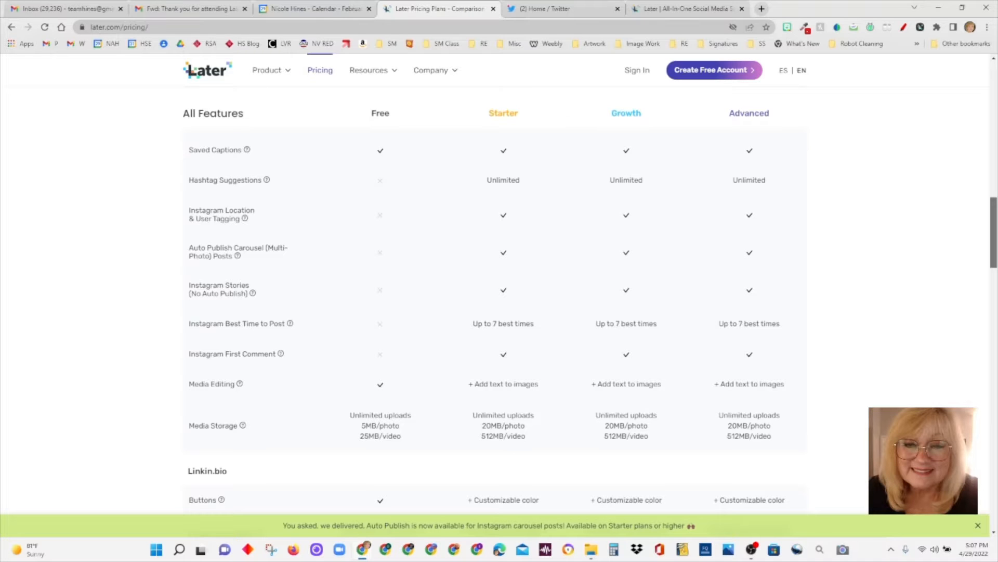
{"action": "mouse_move", "coordinate": [994, 214]}
{"action": "left_mouse_down"}
{"action": "mouse_move", "coordinate": [995, 136]}
{"action": "mouse_move", "coordinate": [995, 201]}
{"action": "left_mouse_up"}
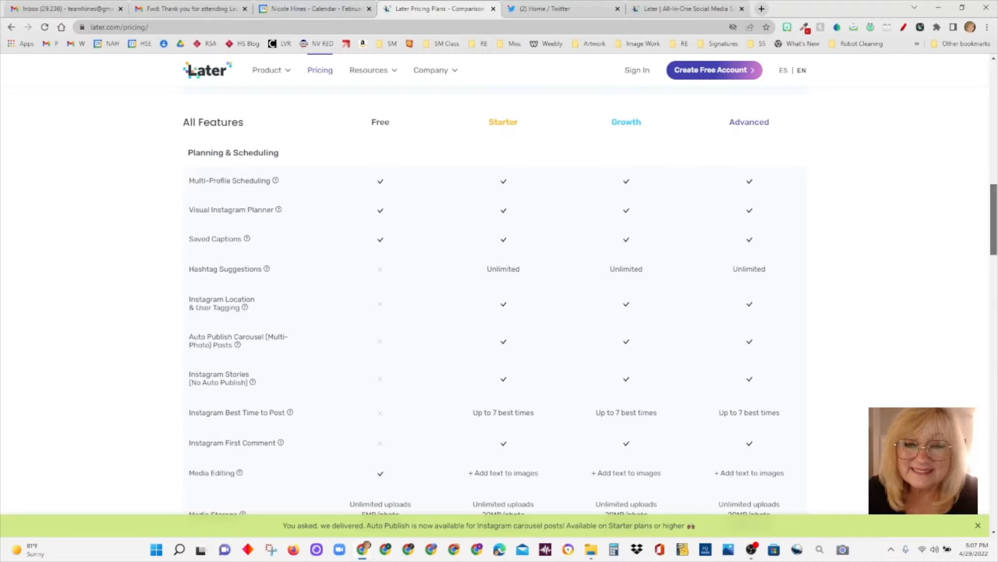
{"action": "left_click_drag", "start_coordinate": [995, 198], "coordinate": [279, 97]}
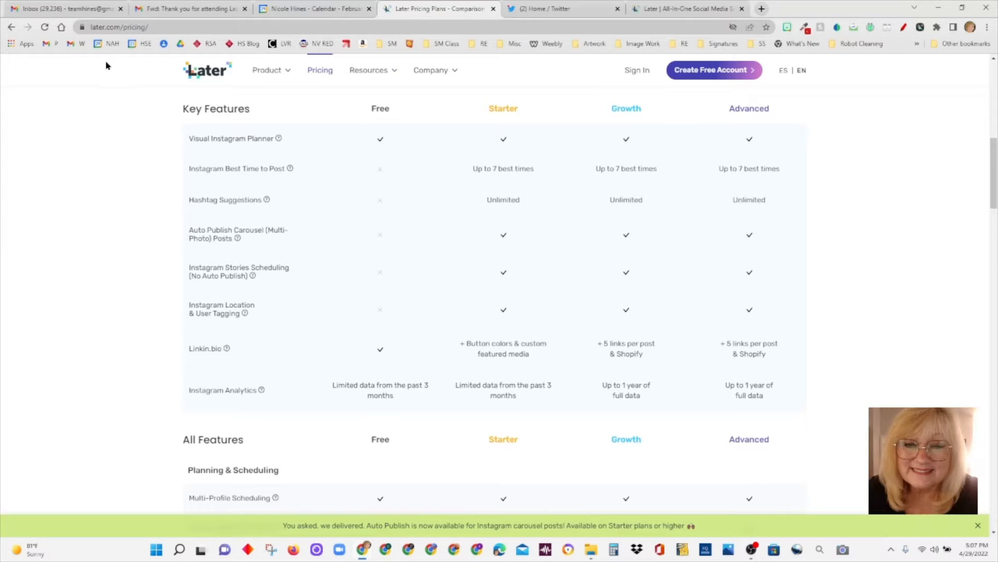
{"action": "left_click_drag", "start_coordinate": [109, 65], "coordinate": [813, 83]}
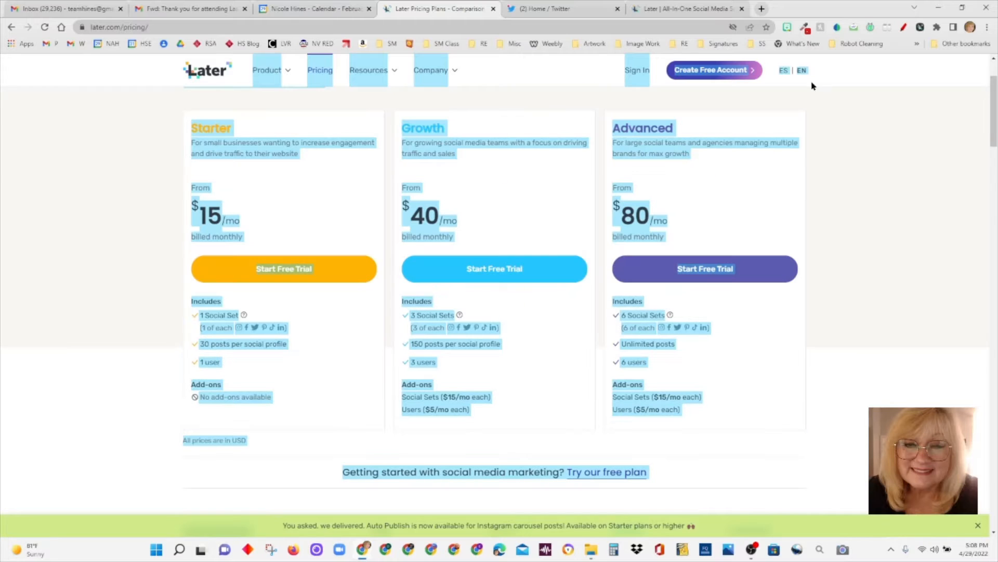
Step: Return to the Later home page and sign in to the account with the prefilled credentials
{"action": "left_click", "coordinate": [226, 78]}
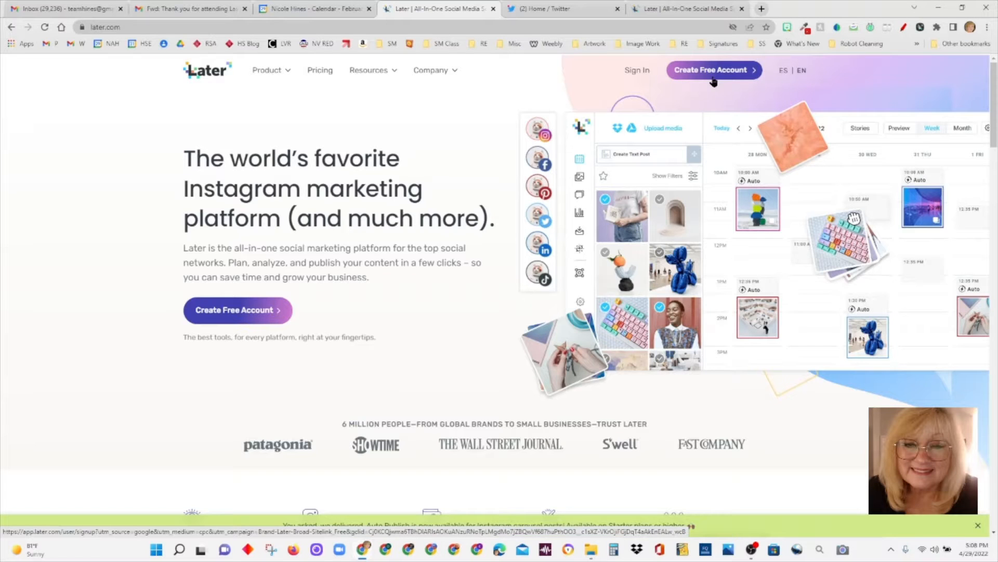
{"action": "left_click", "coordinate": [633, 79]}
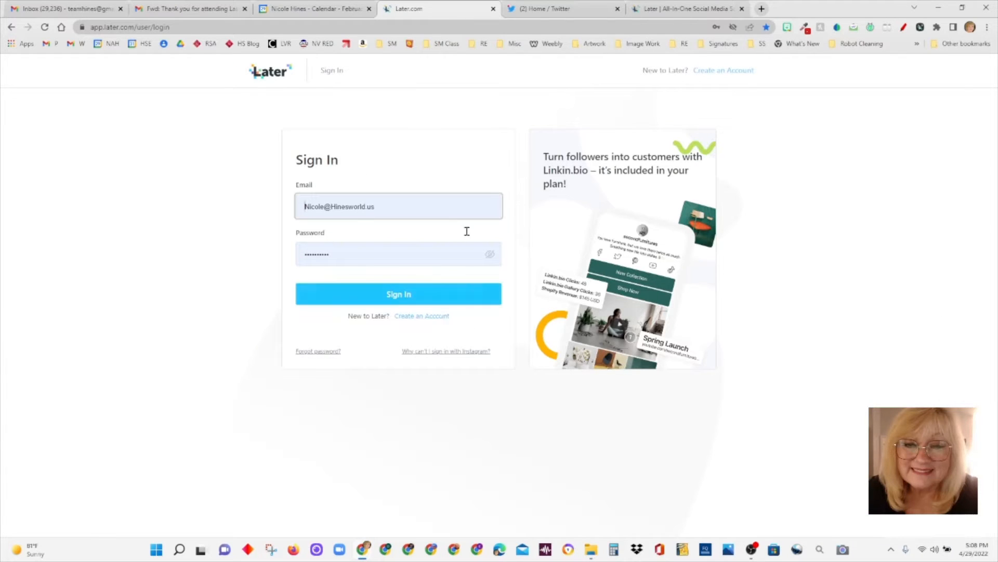
{"action": "left_click", "coordinate": [447, 294]}
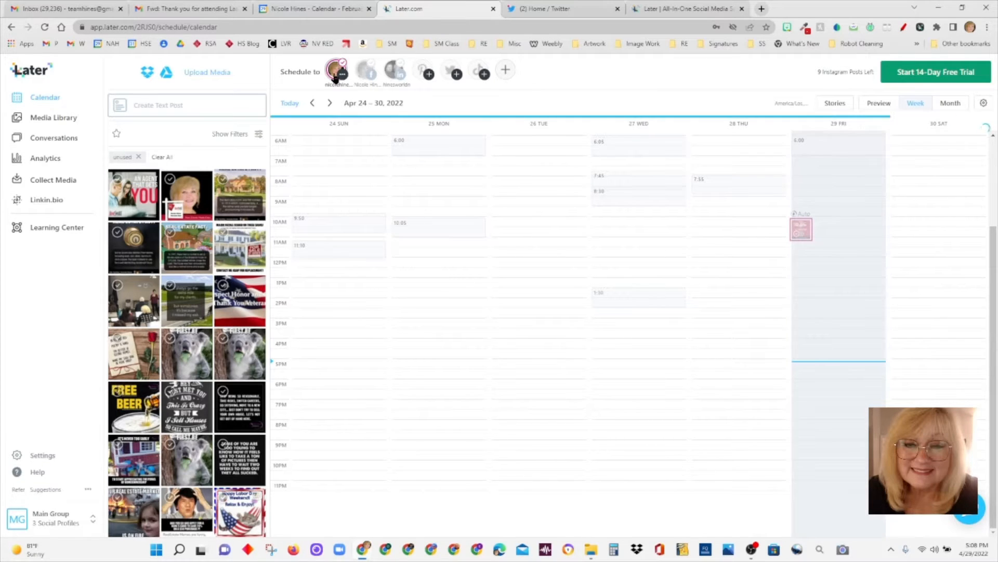
Step: Select the Facebook and LinkedIn profiles alongside Instagram as scheduling targets on the calendar
{"action": "left_click", "coordinate": [371, 78]}
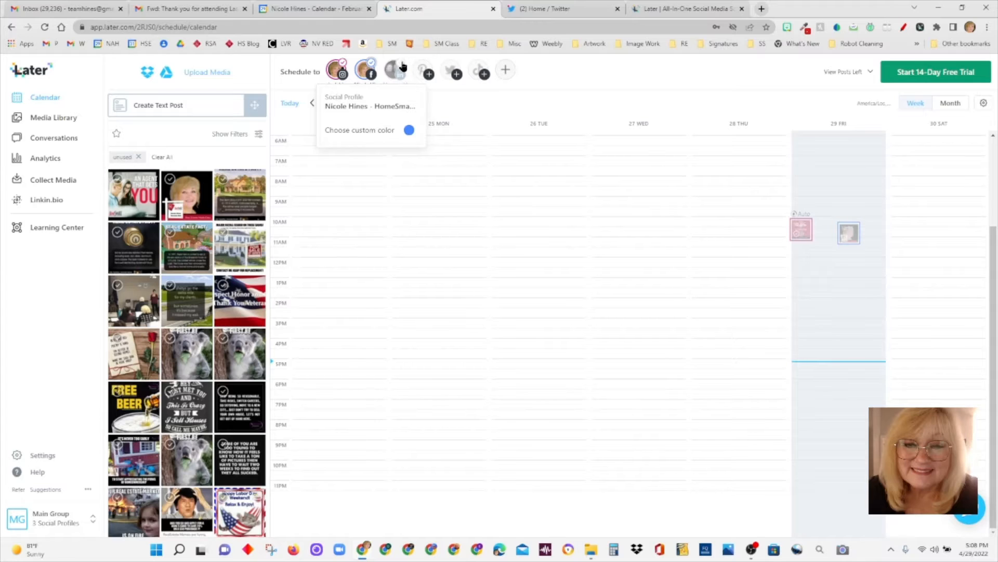
{"action": "left_click", "coordinate": [396, 69]}
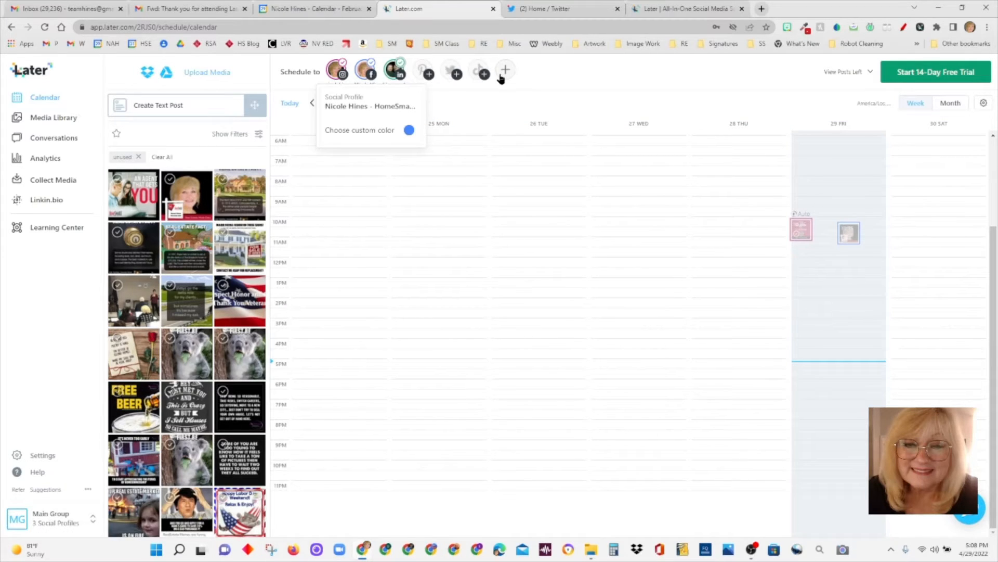
Step: Request adding a Twitter profile in the empty Twitter slot of Main Group's current social set
{"action": "left_click", "coordinate": [456, 76]}
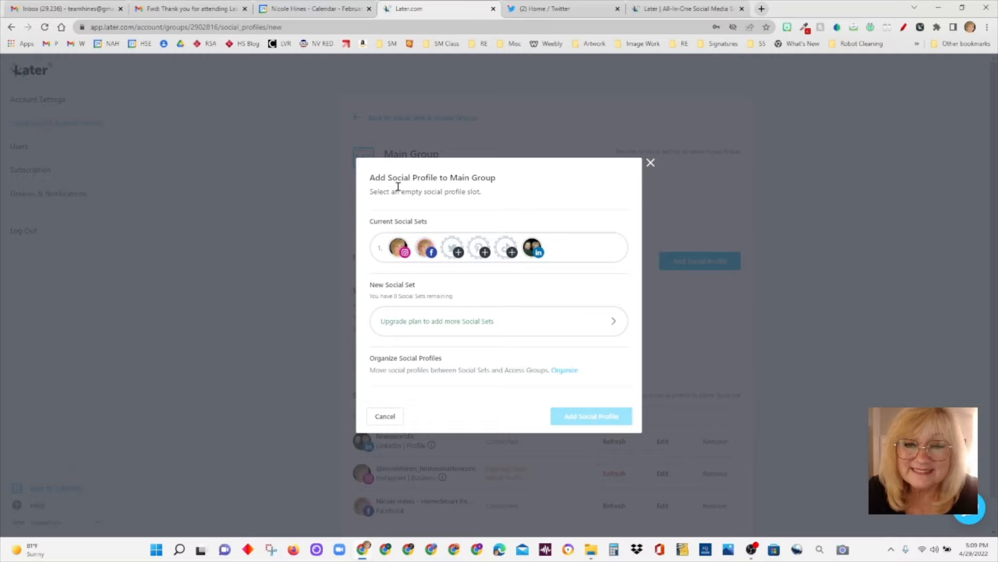
{"action": "left_click", "coordinate": [458, 254]}
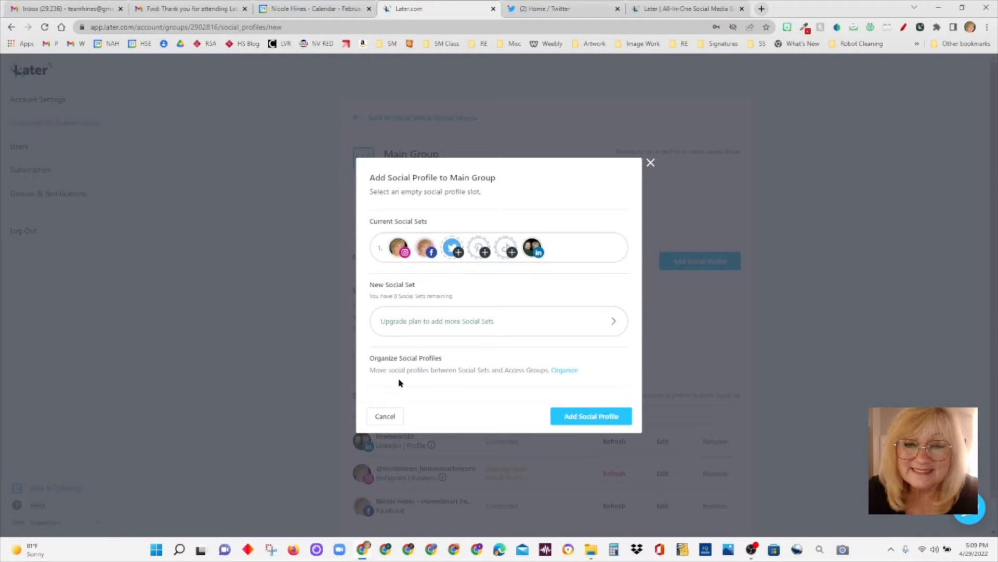
{"action": "left_click", "coordinate": [585, 423]}
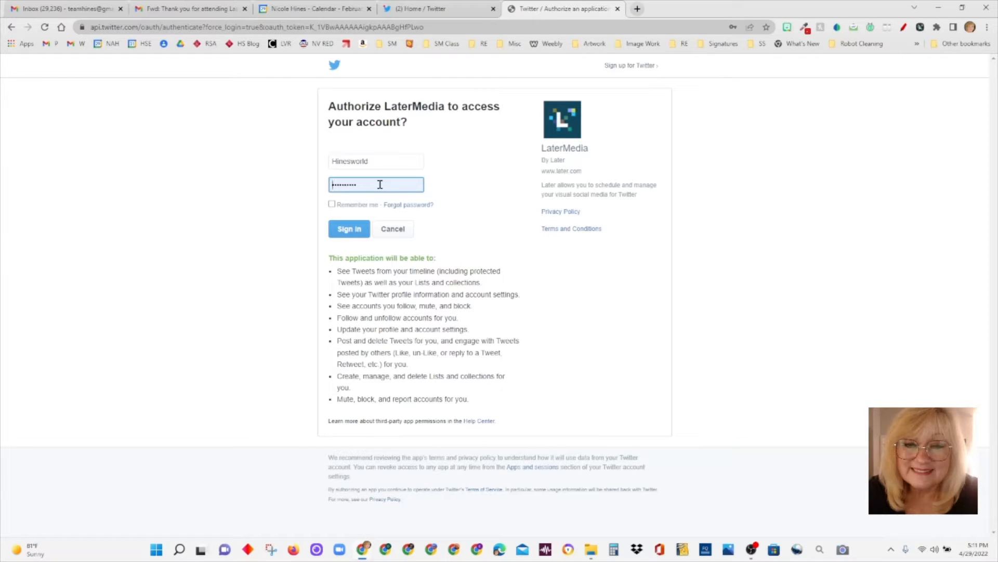
Step: Replace the prefilled Twitter account password, enable Remember me, sign in to authorize LaterMedia, and update the password saved in the browser
{"action": "left_click", "coordinate": [380, 184]}
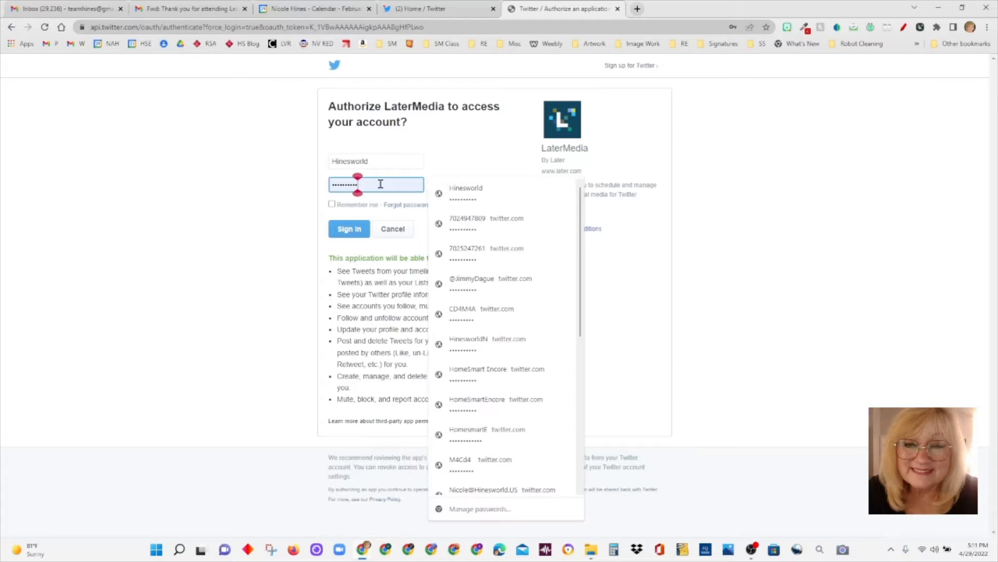
{"action": "key", "text": "BackSpace"}
{"action": "key", "text": "BackSpace"}
{"action": "key", "text": "BackSpace"}
{"action": "key", "text": "BackSpace"}
{"action": "key", "text": "BackSpace"}
{"action": "key", "text": "BackSpace"}
{"action": "key", "text": "BackSpace"}
{"action": "key", "text": "BackSpace"}
{"action": "key", "text": "BackSpace"}
{"action": "key", "text": "BackSpace"}
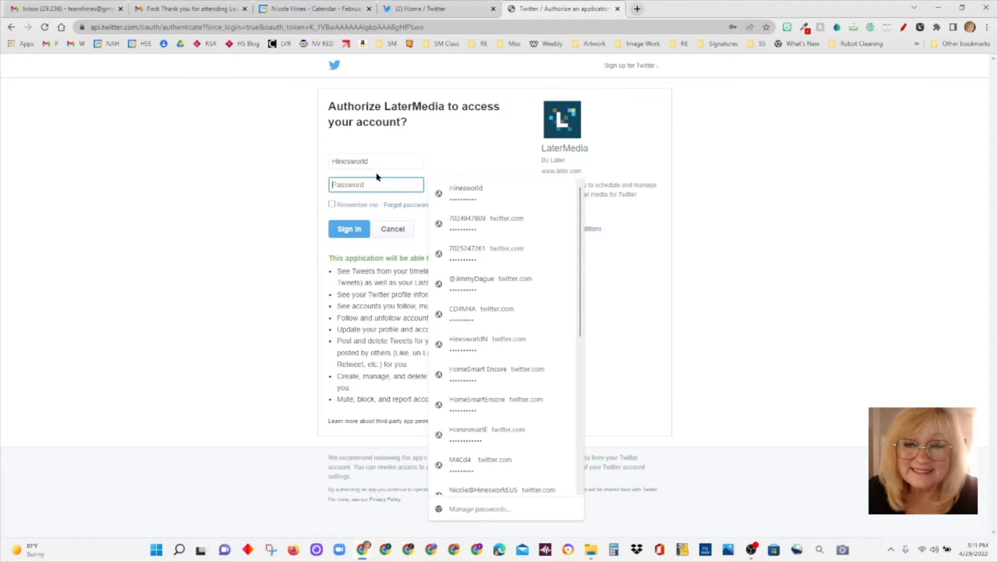
{"action": "type", "text": "••••"}
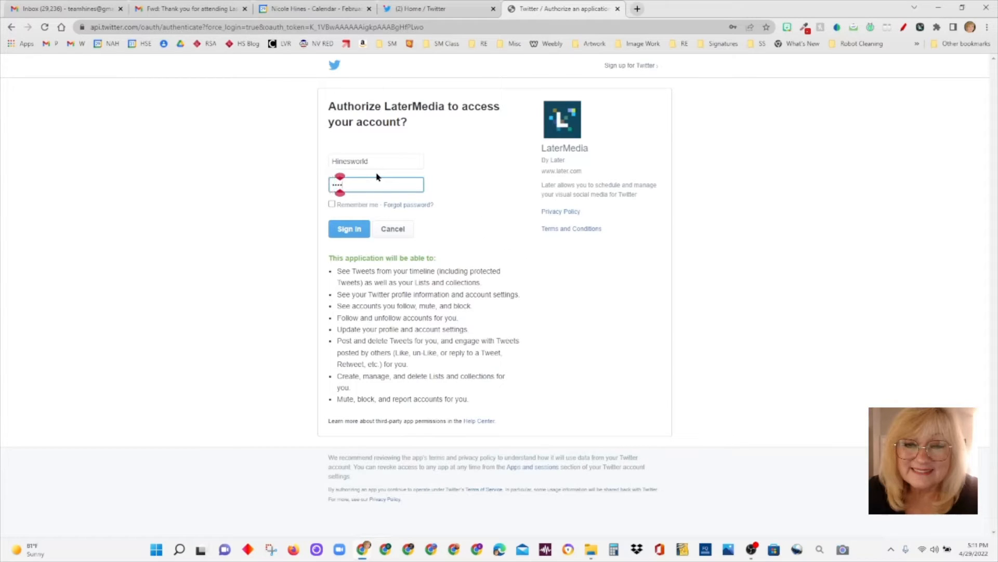
{"action": "type", "text": "••••••"}
{"action": "left_click", "coordinate": [332, 205]}
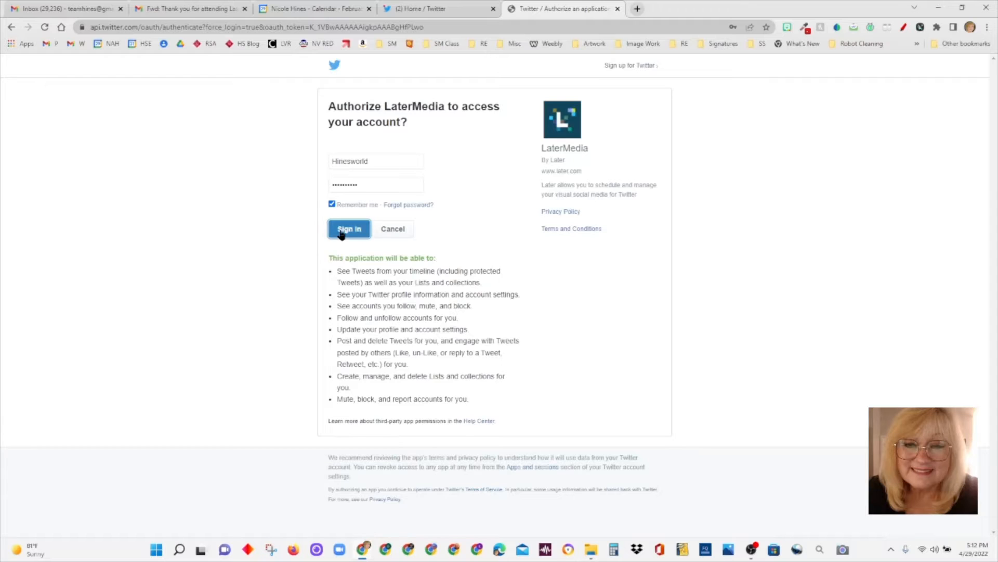
{"action": "left_click", "coordinate": [341, 232]}
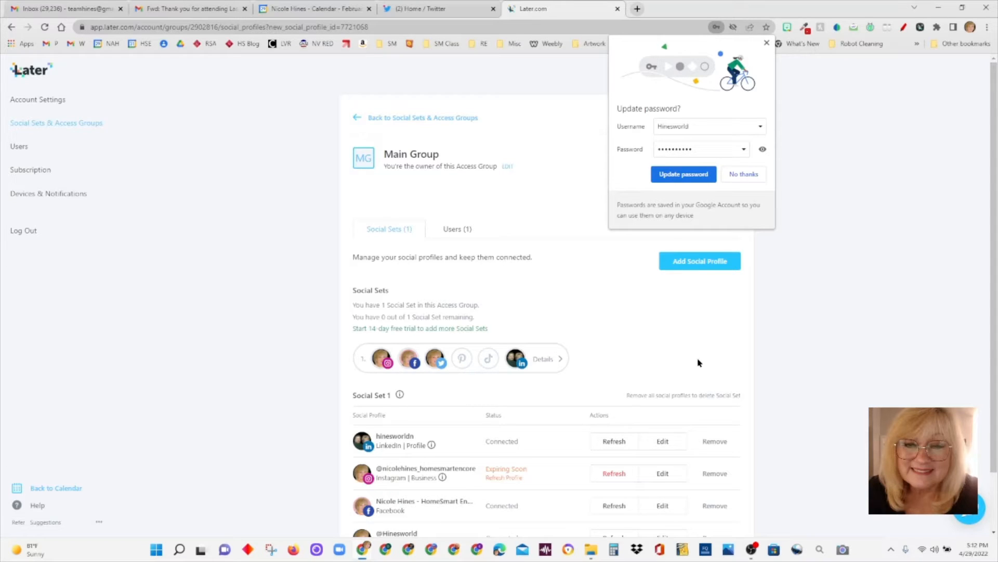
{"action": "left_click", "coordinate": [695, 179]}
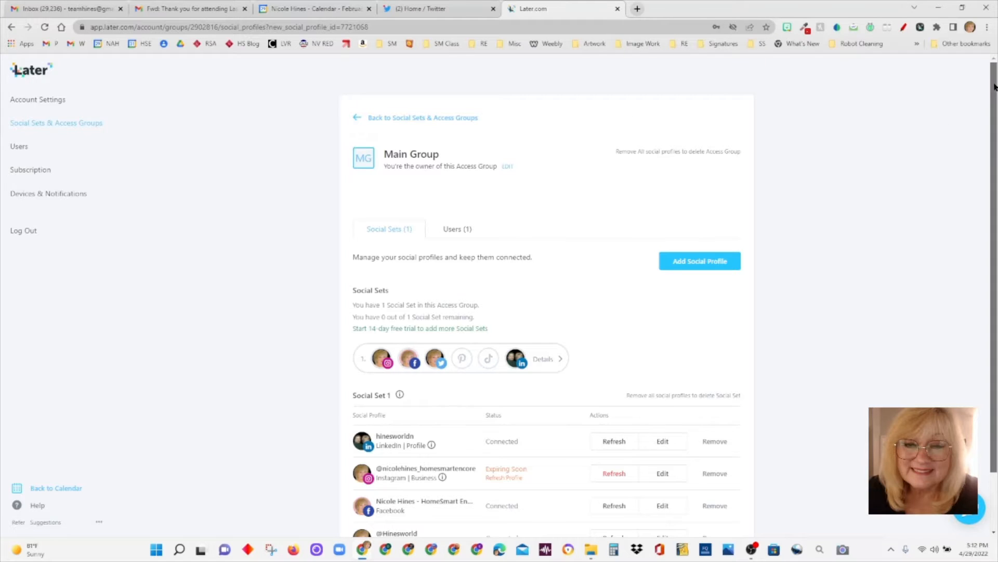
Step: Try to refresh the connection of the expiring Instagram business profile in Social Set 1
{"action": "left_click_drag", "start_coordinate": [994, 86], "coordinate": [992, 196]}
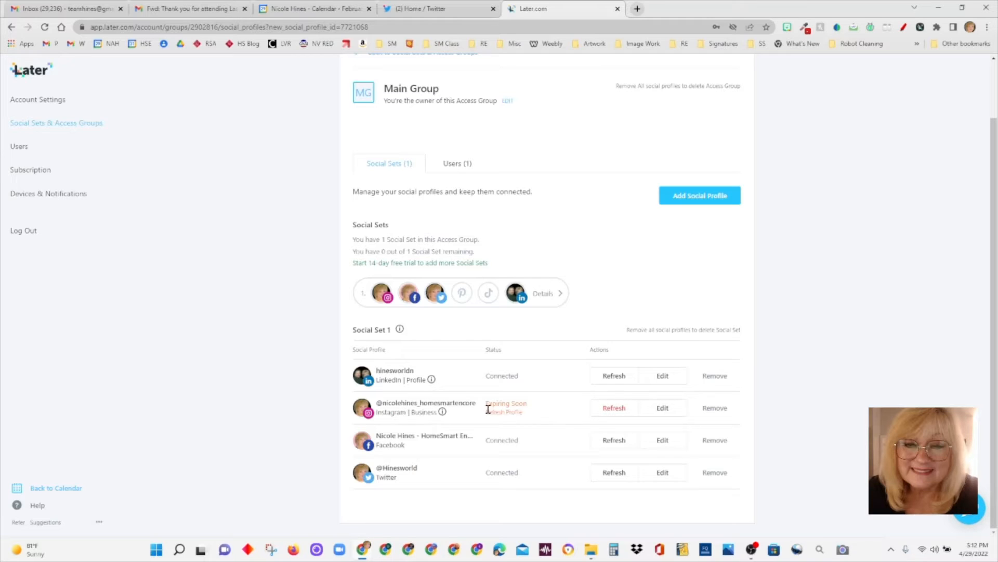
{"action": "left_click", "coordinate": [614, 408]}
{"action": "left_click_drag", "start_coordinate": [740, 375], "coordinate": [744, 443]}
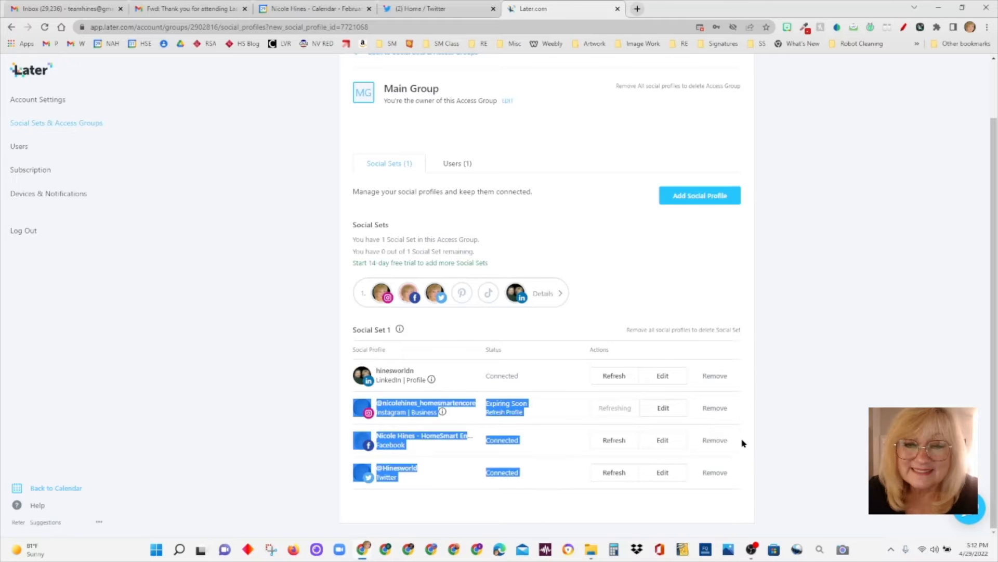
{"action": "left_click", "coordinate": [744, 443]}
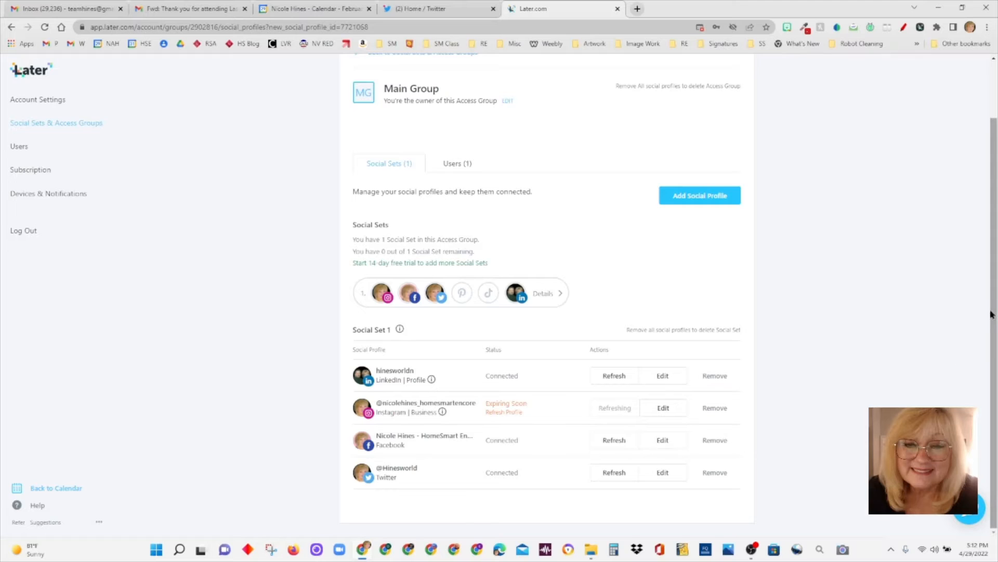
{"action": "left_click_drag", "start_coordinate": [991, 314], "coordinate": [996, 267]}
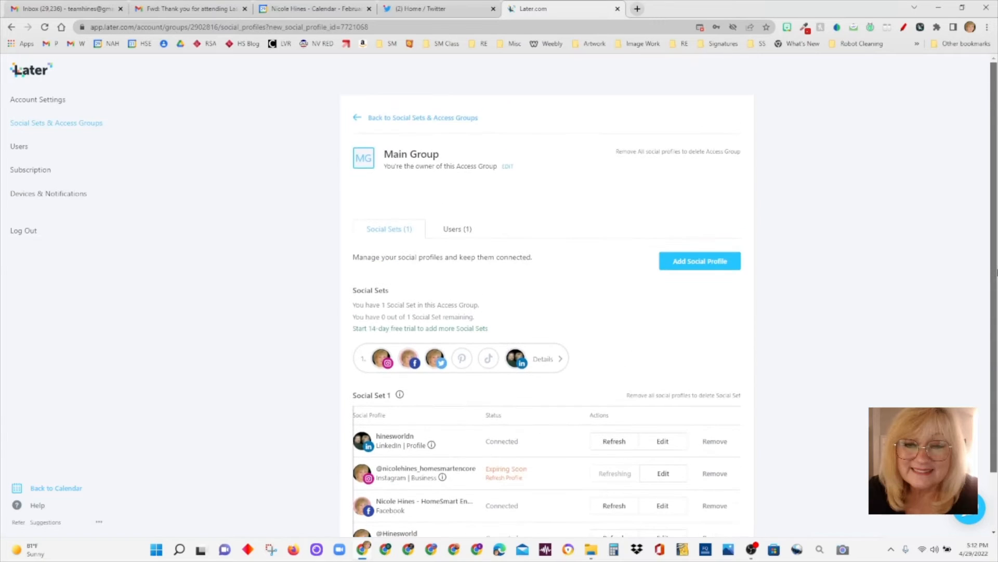
{"action": "scroll", "coordinate": [992, 368], "scroll_direction": "down", "scroll_amount": 1}
{"action": "scroll", "coordinate": [976, 285], "scroll_direction": "up", "scroll_amount": 1}
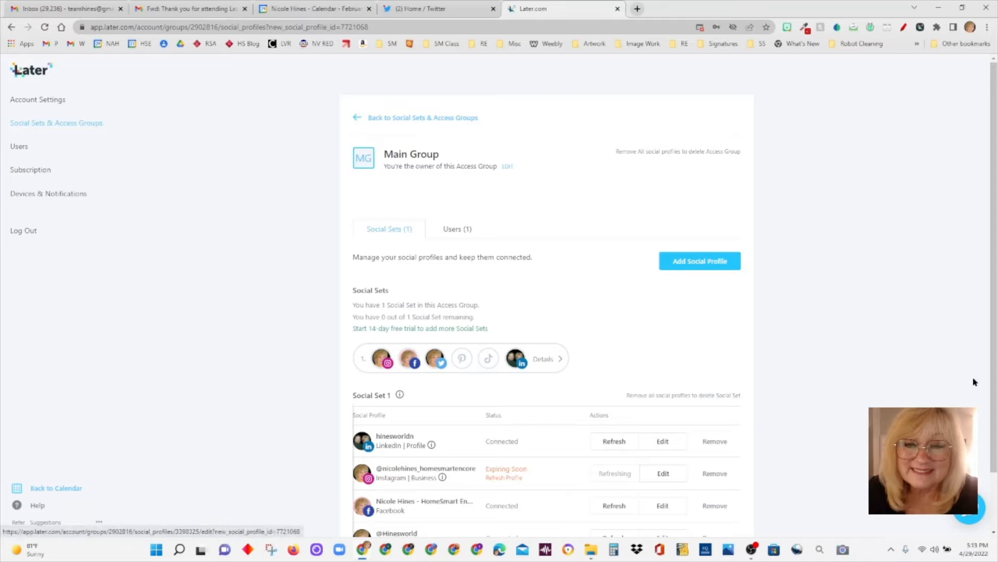
{"action": "left_click_drag", "start_coordinate": [990, 319], "coordinate": [994, 427]}
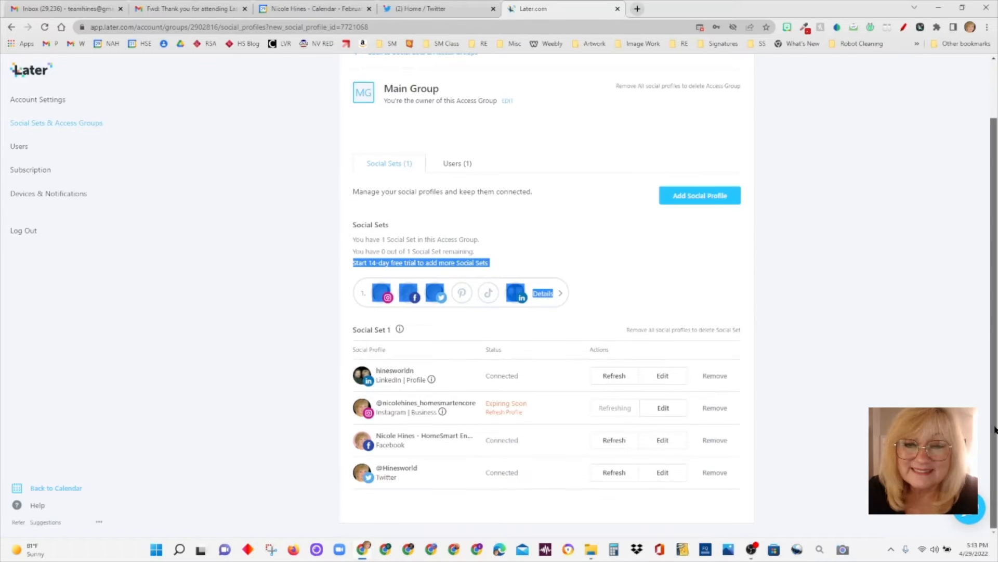
{"action": "left_click", "coordinate": [797, 409]}
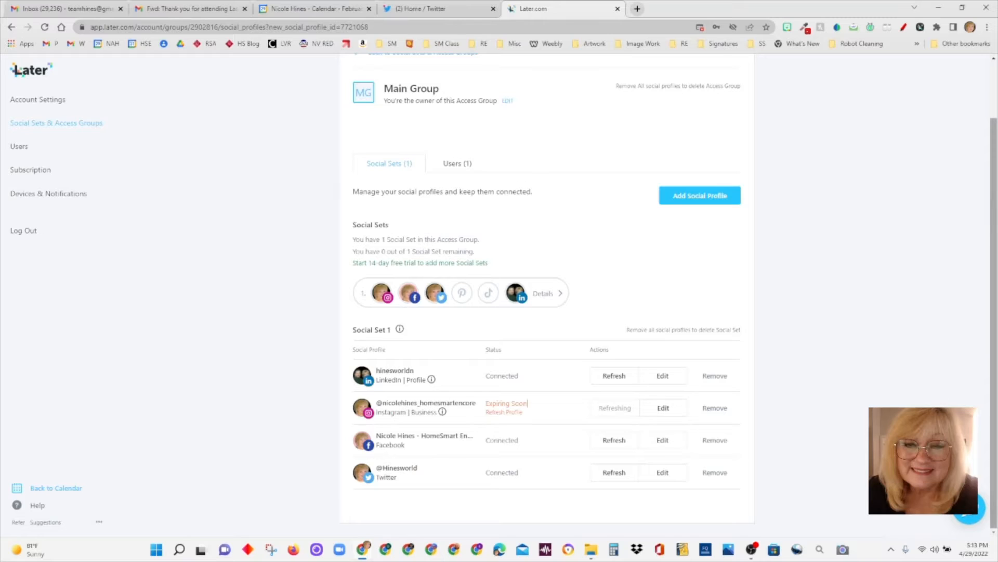
{"action": "left_click_drag", "start_coordinate": [996, 209], "coordinate": [997, 153]}
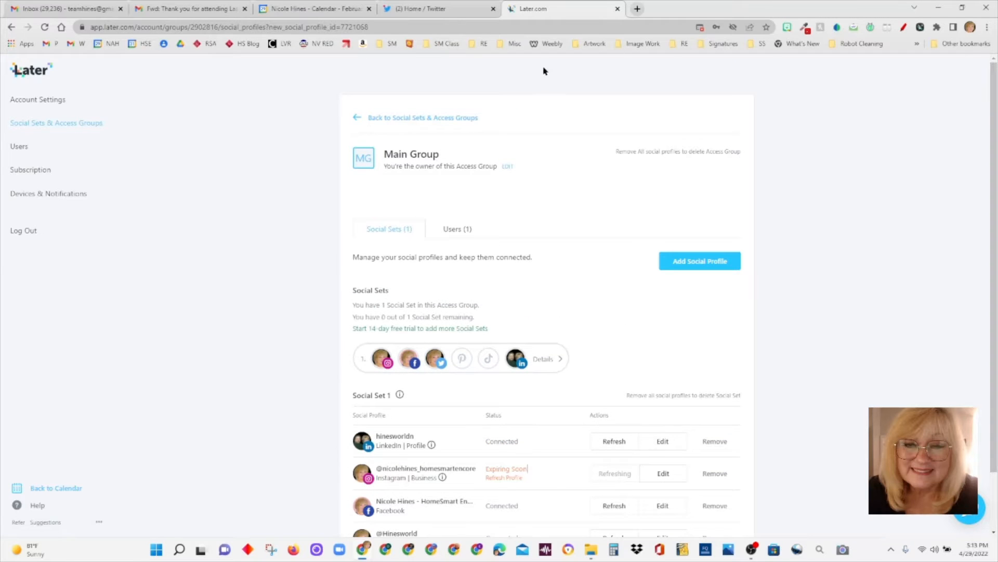
Step: Check Main Group's social set in the Social Sets & Access Groups overview and in its own profile list
{"action": "left_click", "coordinate": [443, 117]}
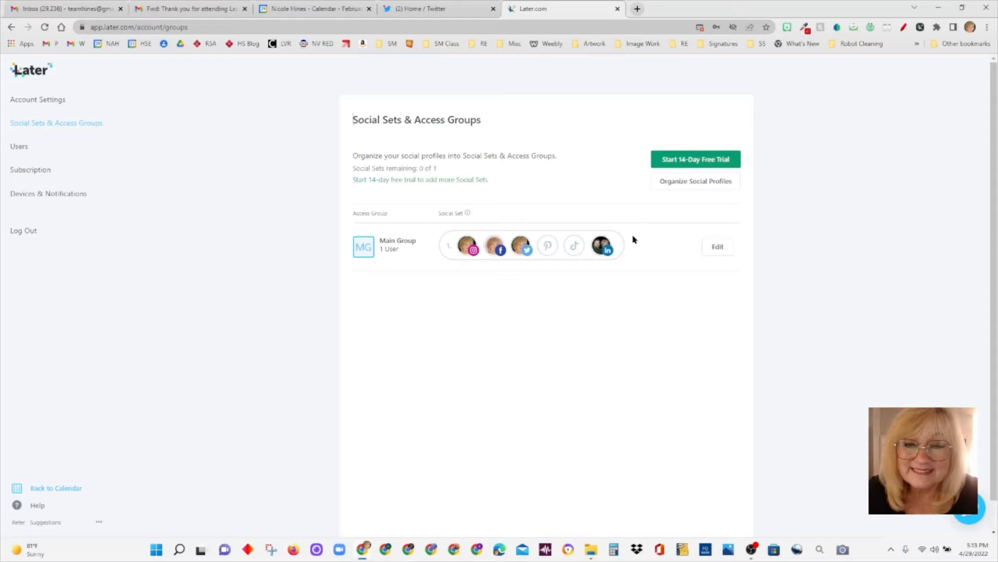
{"action": "left_click", "coordinate": [718, 248]}
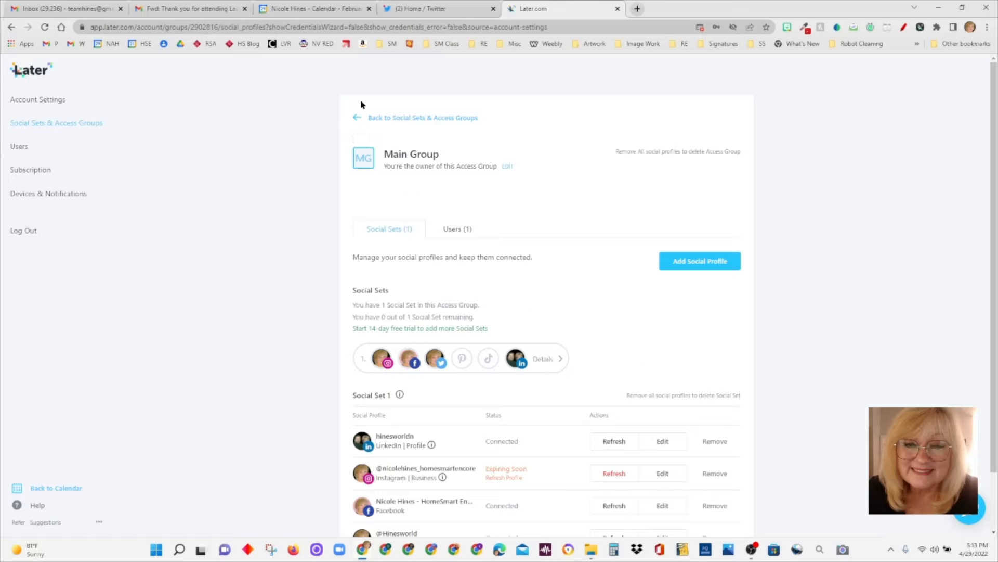
{"action": "left_click", "coordinate": [353, 117]}
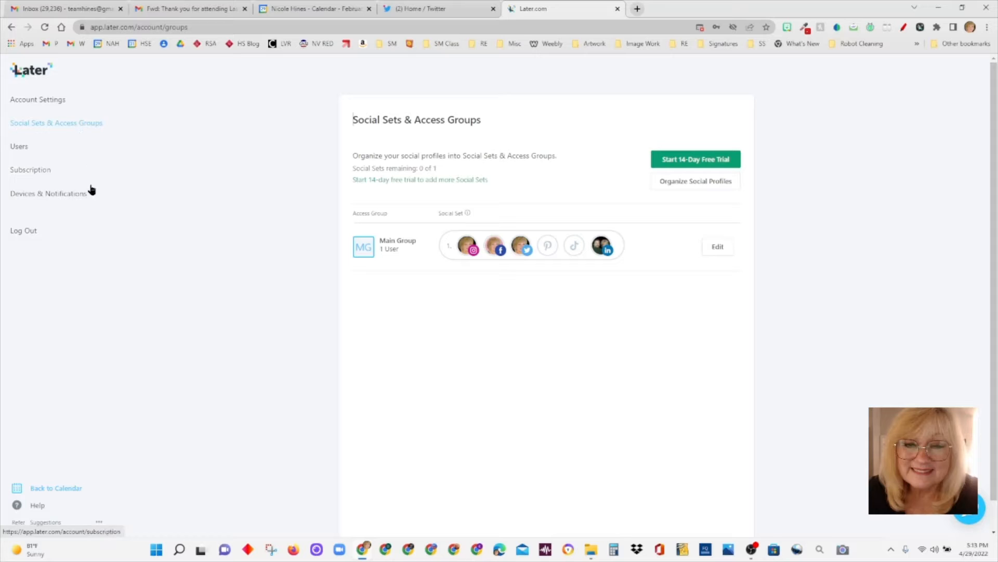
Step: Go back to the calendar and select the Facebook, LinkedIn and Twitter profiles alongside Instagram for scheduling
{"action": "left_click", "coordinate": [67, 493]}
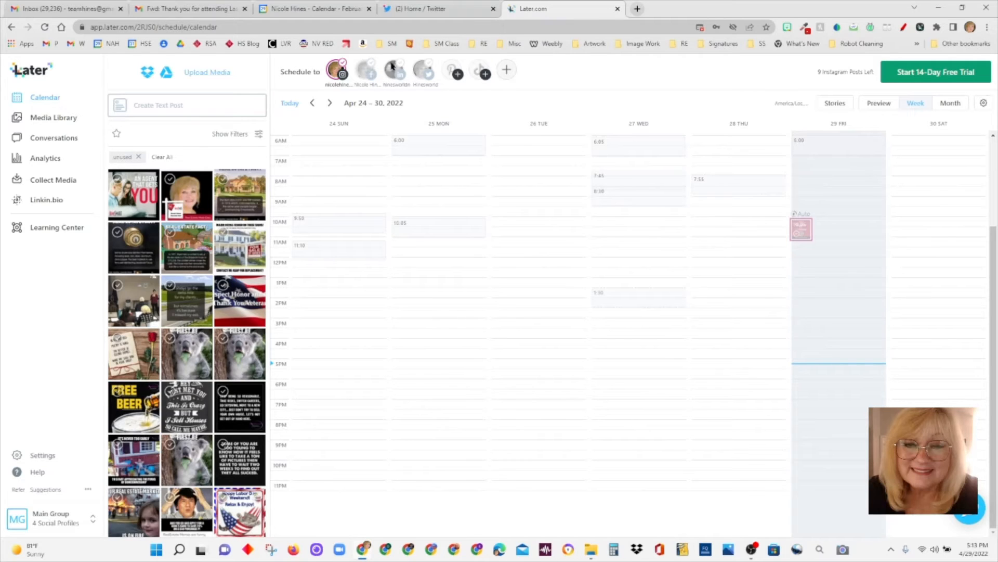
{"action": "left_click", "coordinate": [371, 67]}
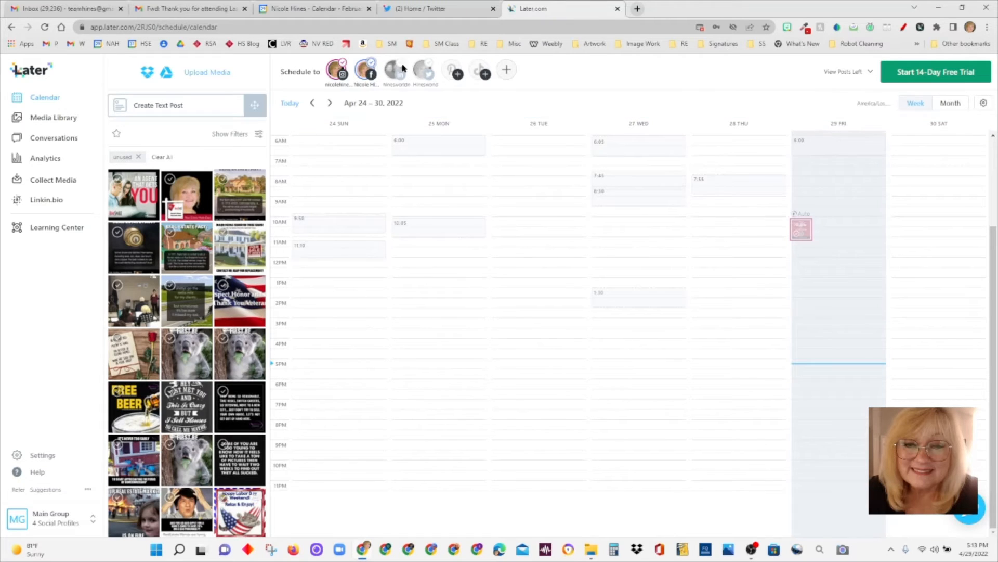
{"action": "left_click", "coordinate": [398, 69]}
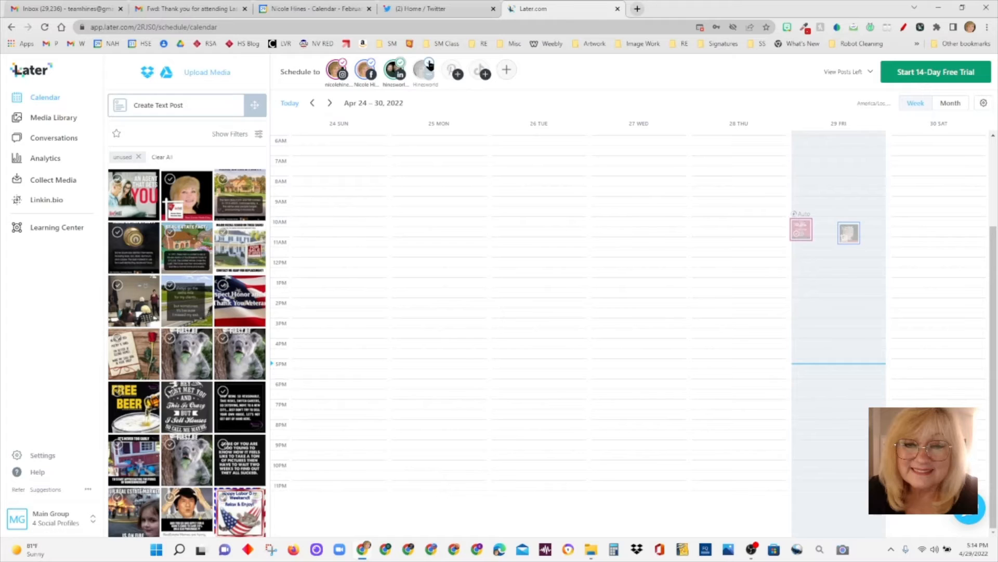
{"action": "left_click", "coordinate": [429, 67]}
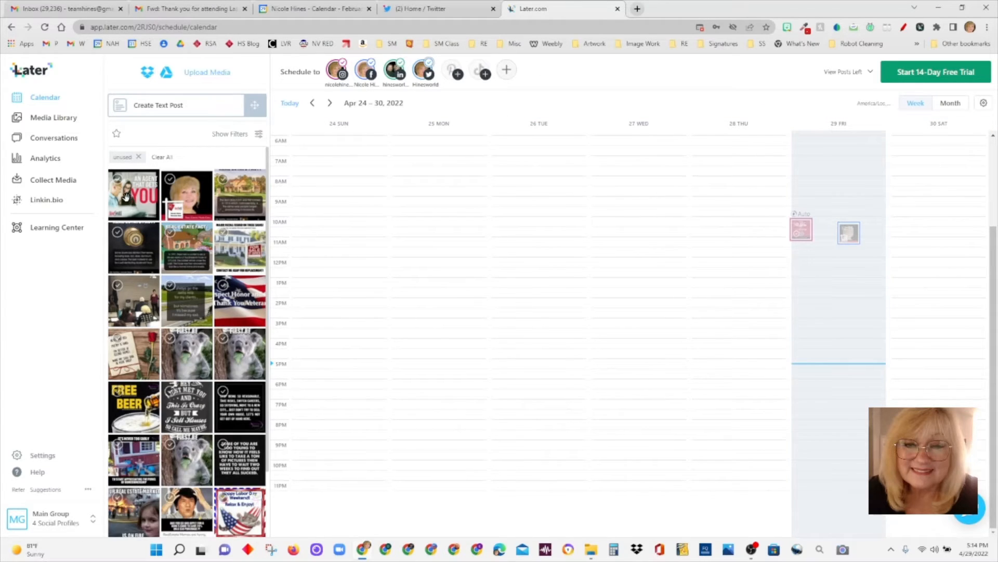
{"action": "left_click_drag", "start_coordinate": [129, 203], "coordinate": [134, 201]}
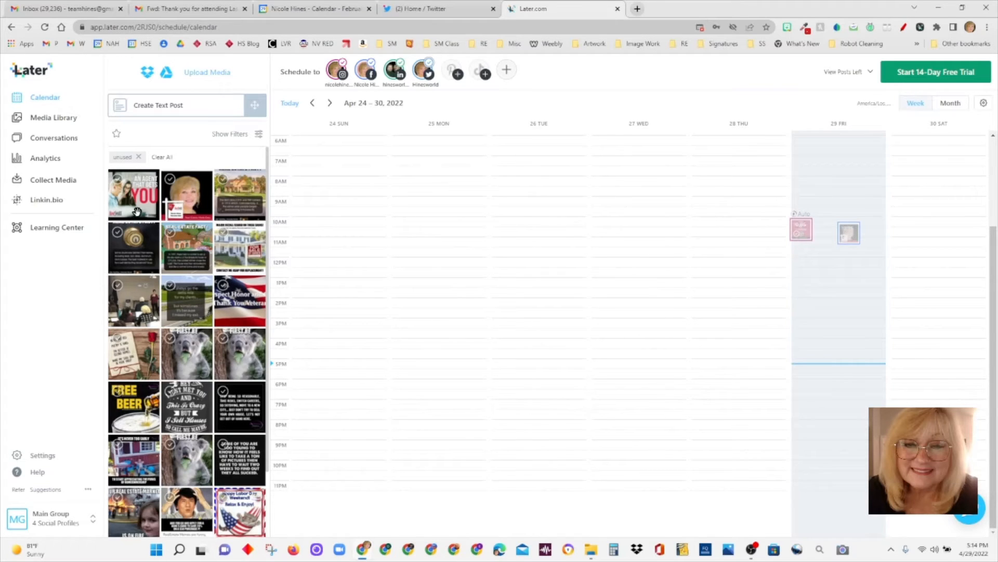
{"action": "left_click", "coordinate": [216, 75]}
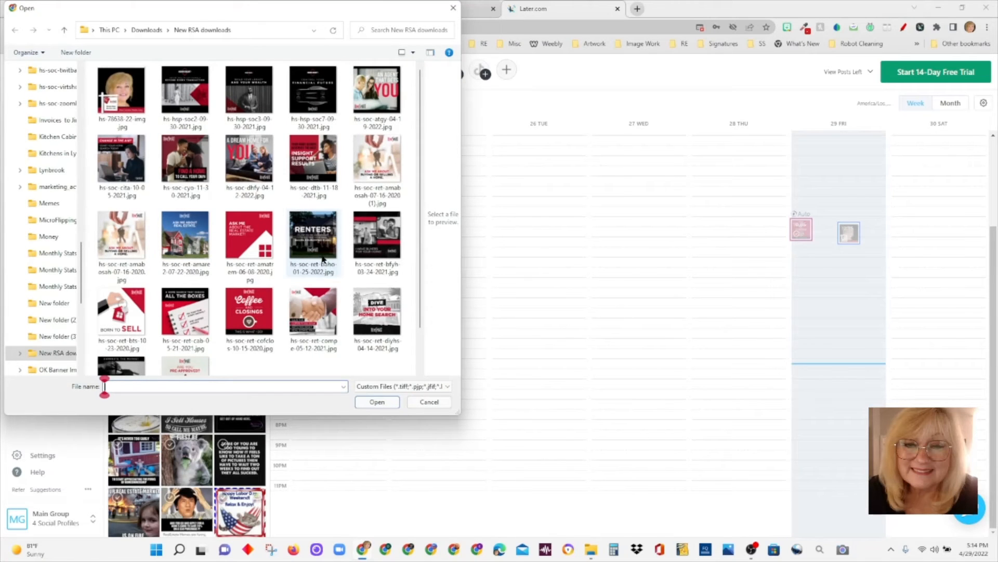
{"action": "left_click", "coordinate": [453, 8]}
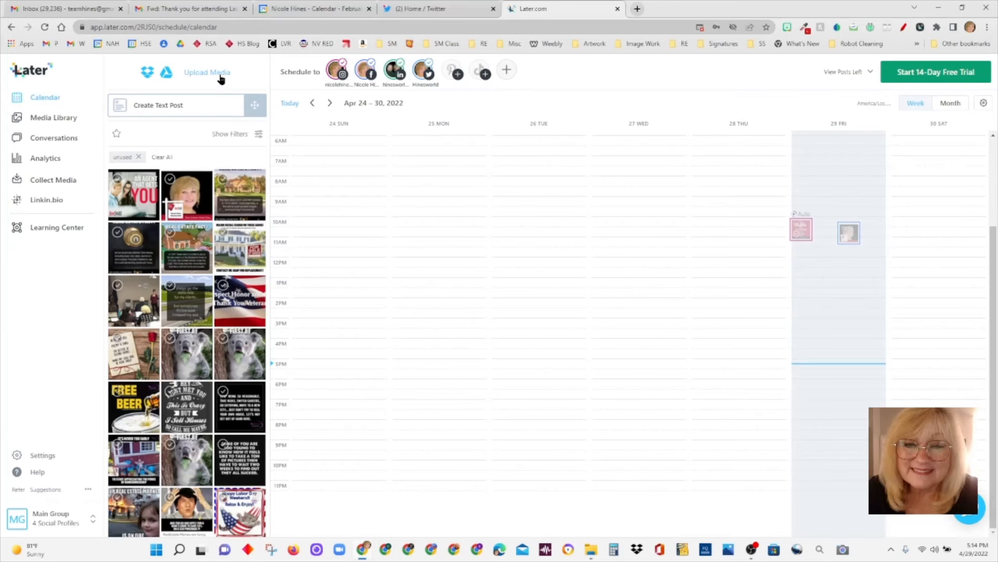
Step: Upload all the images in the New RSA downloads folder to the media library
{"action": "left_click", "coordinate": [221, 76]}
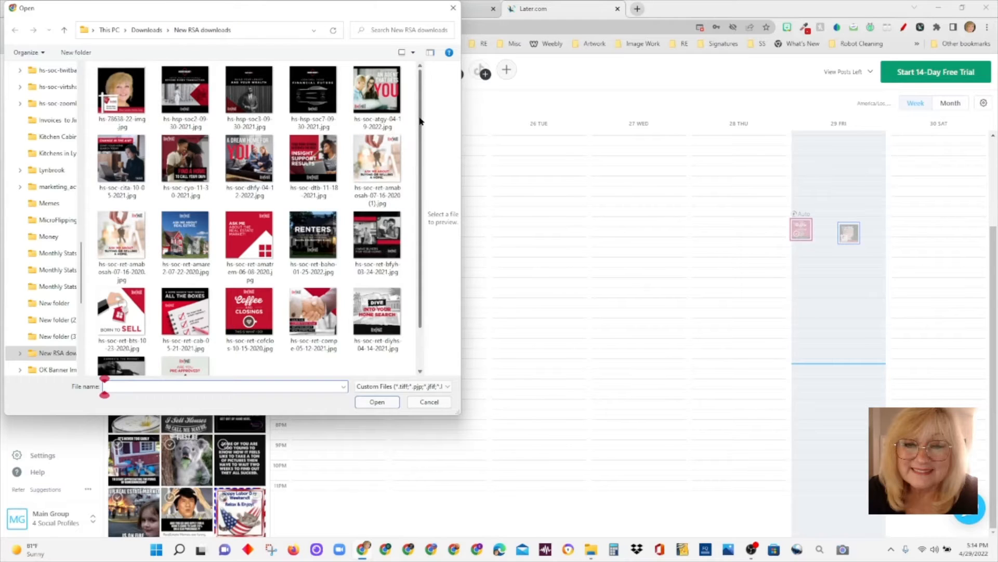
{"action": "scroll", "coordinate": [423, 161], "scroll_direction": "down", "scroll_amount": 1}
{"action": "scroll", "coordinate": [423, 162], "scroll_direction": "down", "scroll_amount": 1}
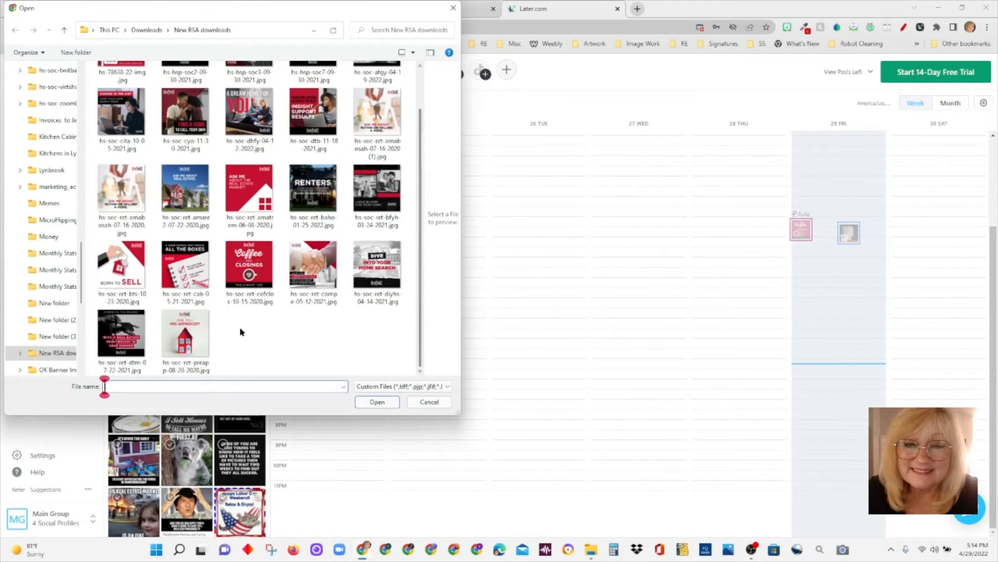
{"action": "left_click", "coordinate": [183, 341]}
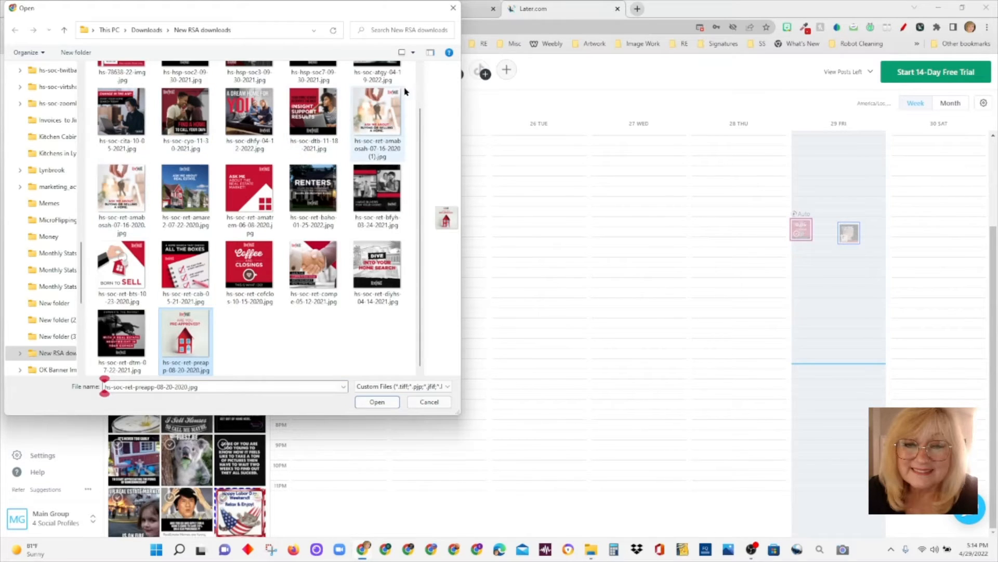
{"action": "scroll", "coordinate": [417, 67], "scroll_direction": "up", "scroll_amount": 2}
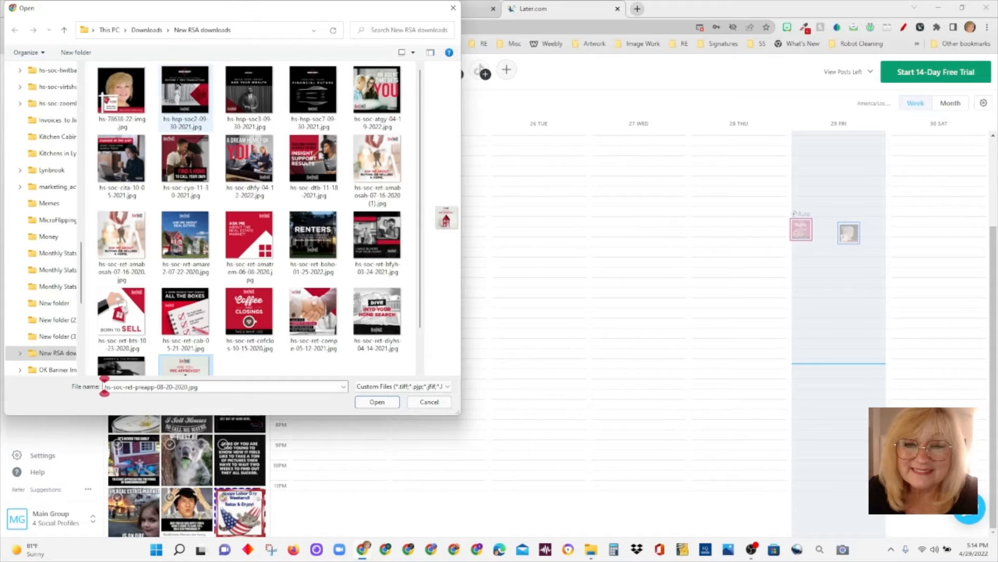
{"action": "key", "text": "ctrl+a"}
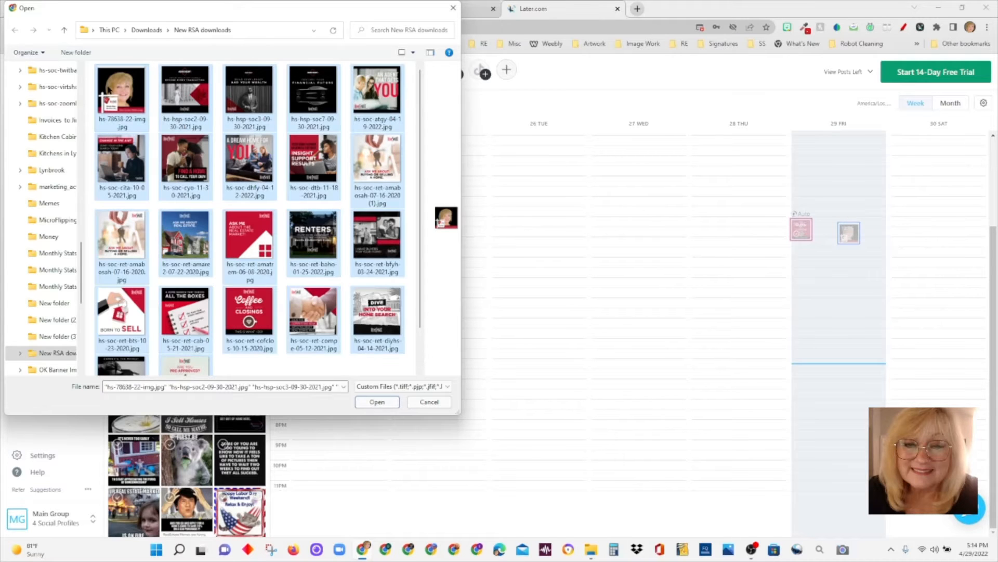
{"action": "left_click", "coordinate": [377, 402]}
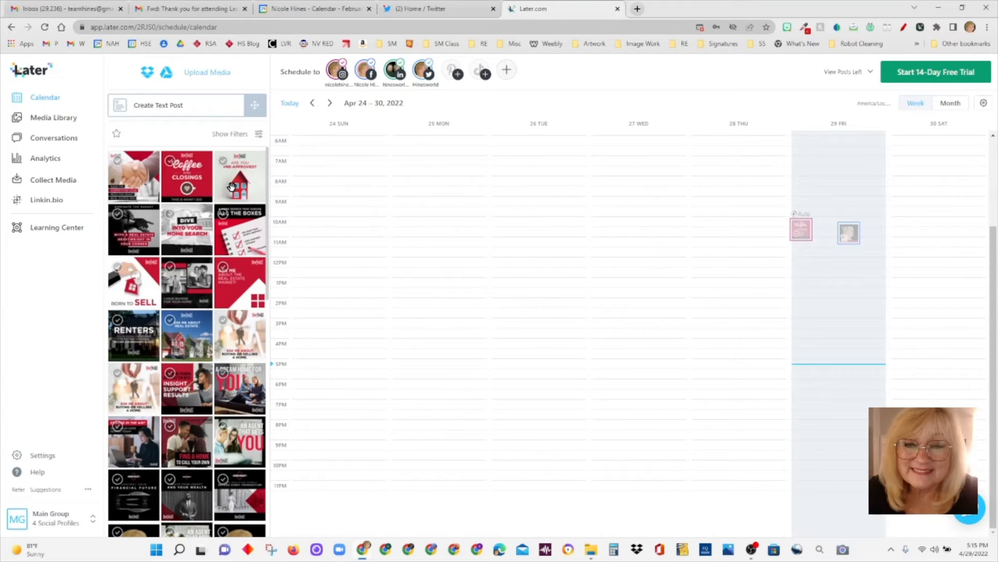
Step: Create a multi-profile post from the "Are you pre-approved?" image on Friday, April 29 at 5:35 pm, and keep its draft open
{"action": "left_click_drag", "start_coordinate": [231, 185], "coordinate": [837, 373]}
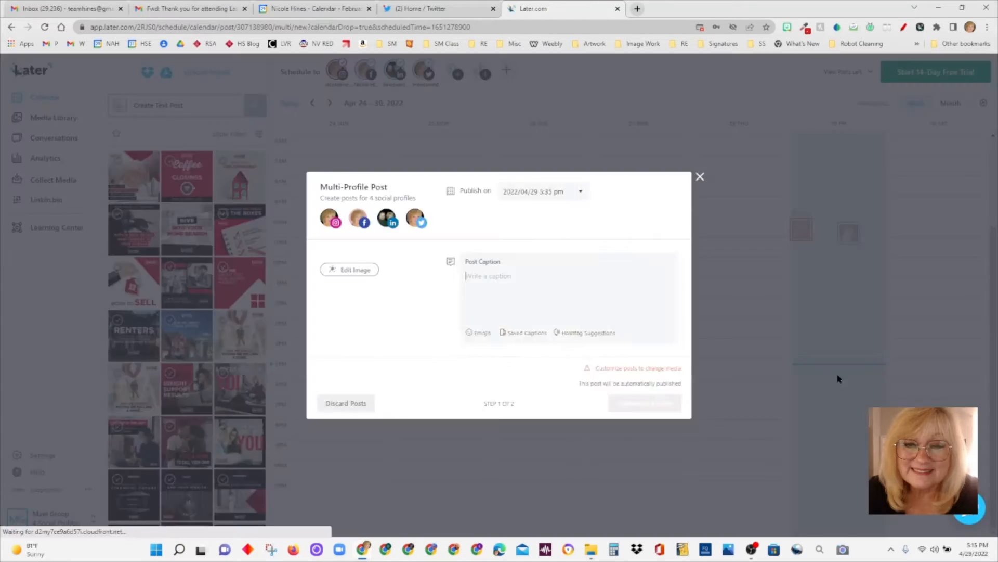
{"action": "left_click", "coordinate": [839, 377]}
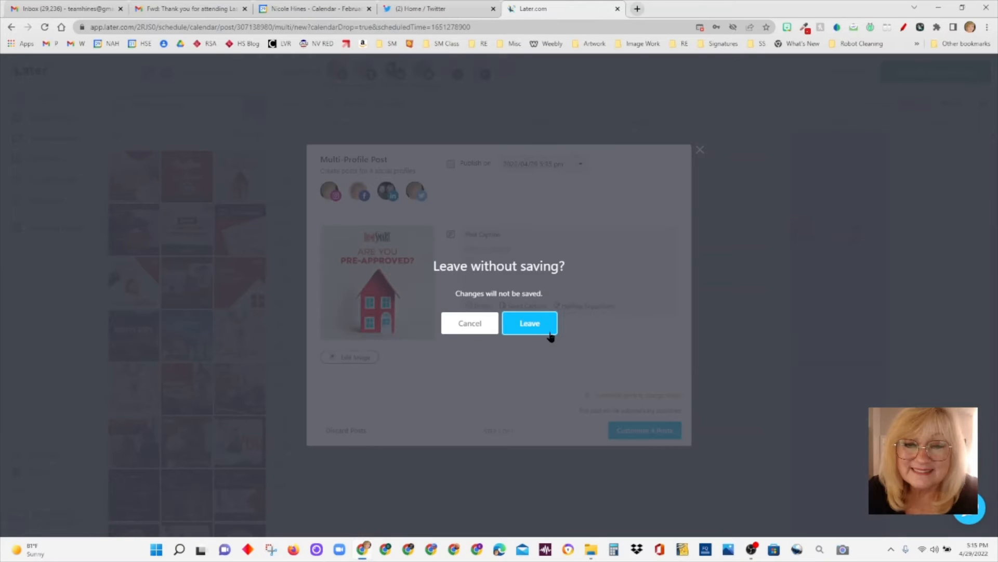
{"action": "left_click", "coordinate": [475, 329]}
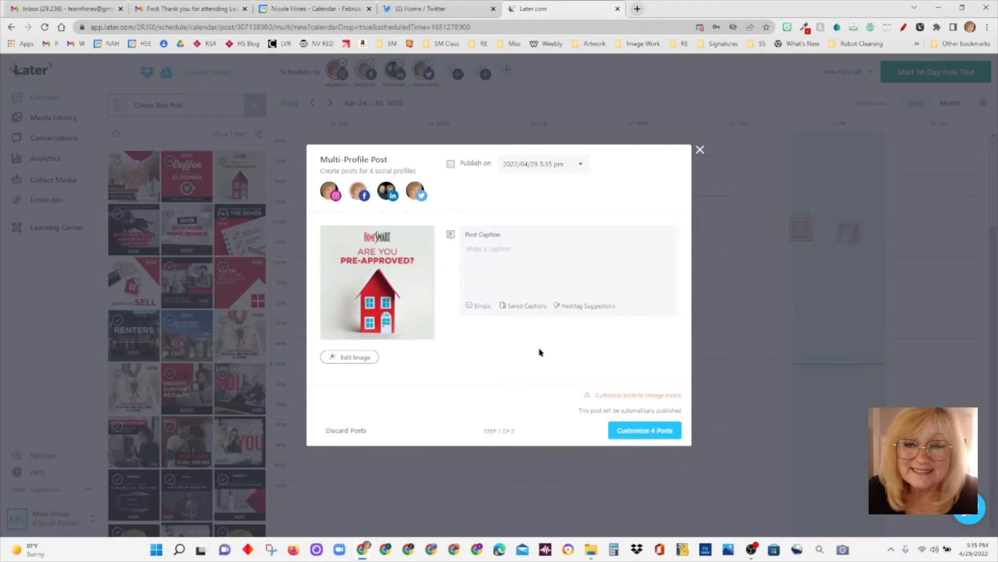
Step: Caption the post "In this competitive market , it is imperative to get your pre-approval before we start looking. Call me and I can help you get started!"
{"action": "left_click", "coordinate": [520, 252]}
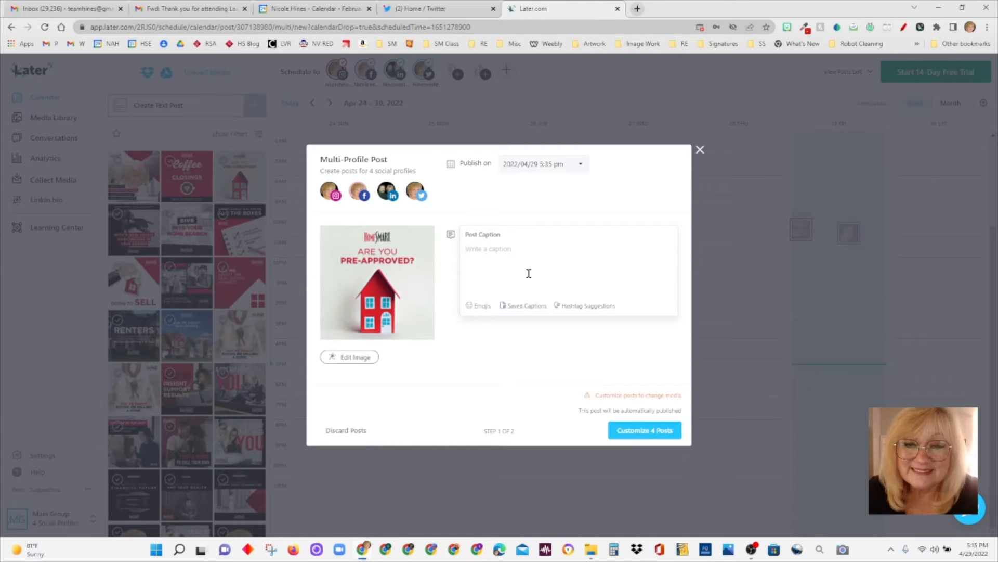
{"action": "type", "text": "In this competitive market , it is impe"}
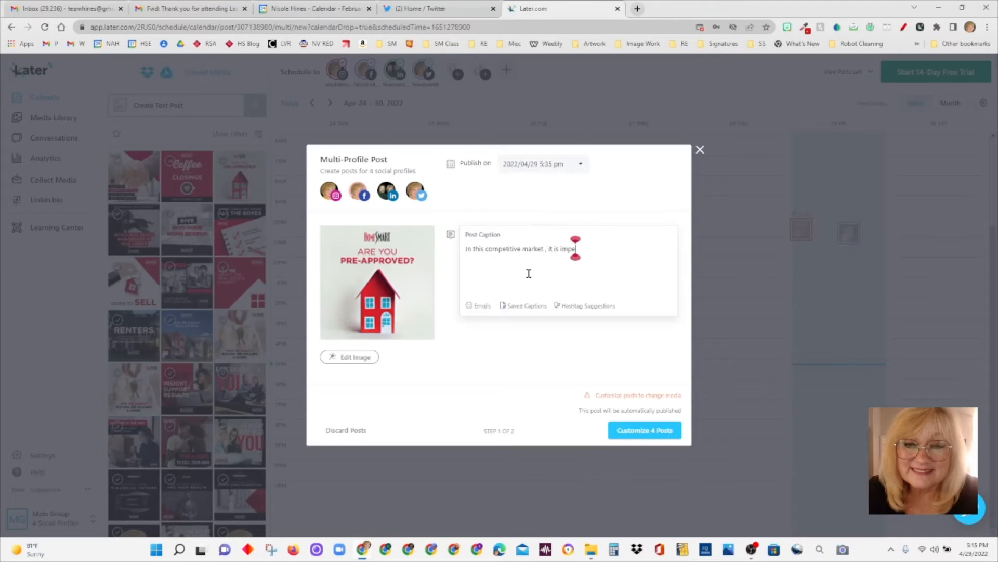
{"action": "type", "text": "rative to get your"}
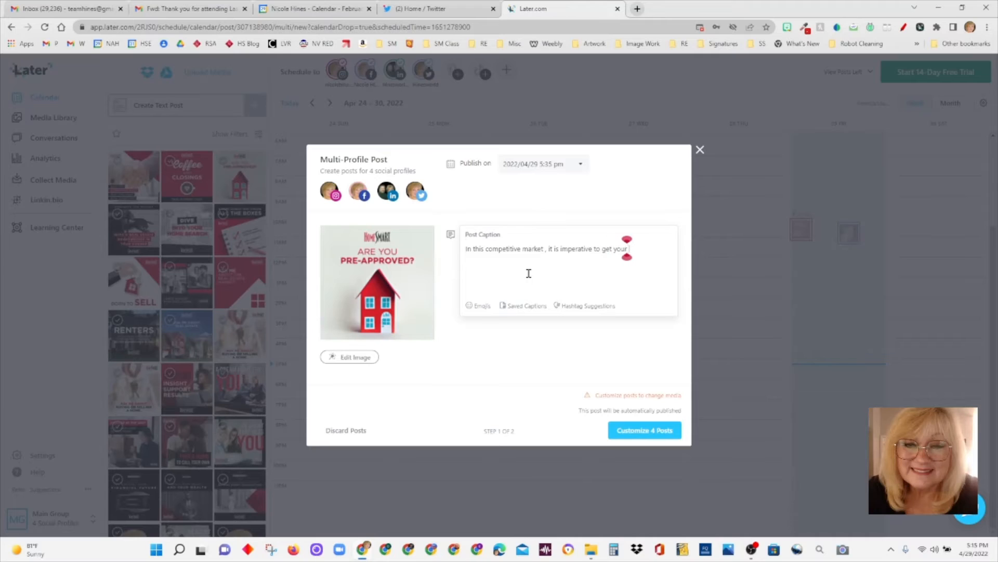
{"action": "type", "text": " pre-approval before w"}
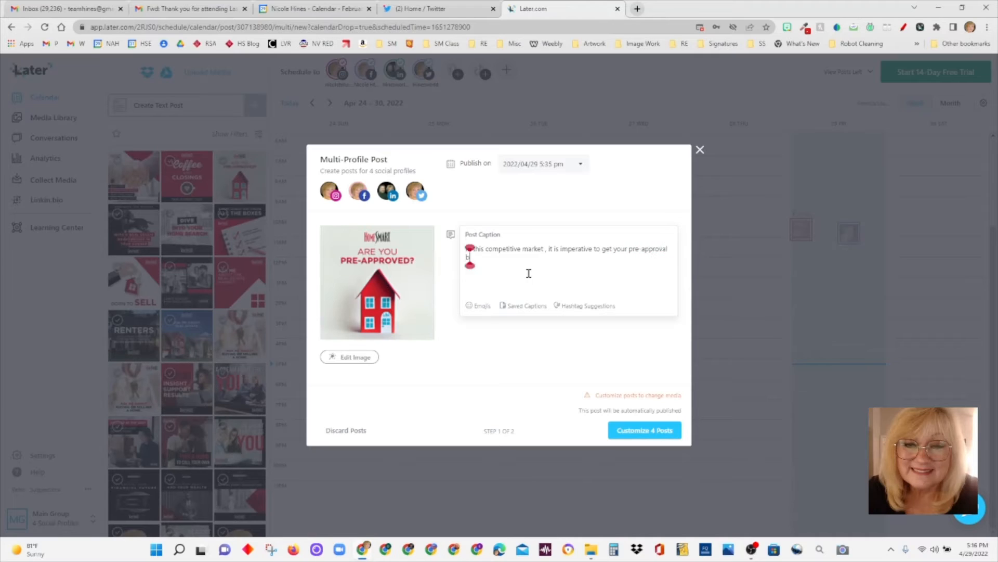
{"action": "type", "text": "e start looki"}
{"action": "type", "text": ". Ca"}
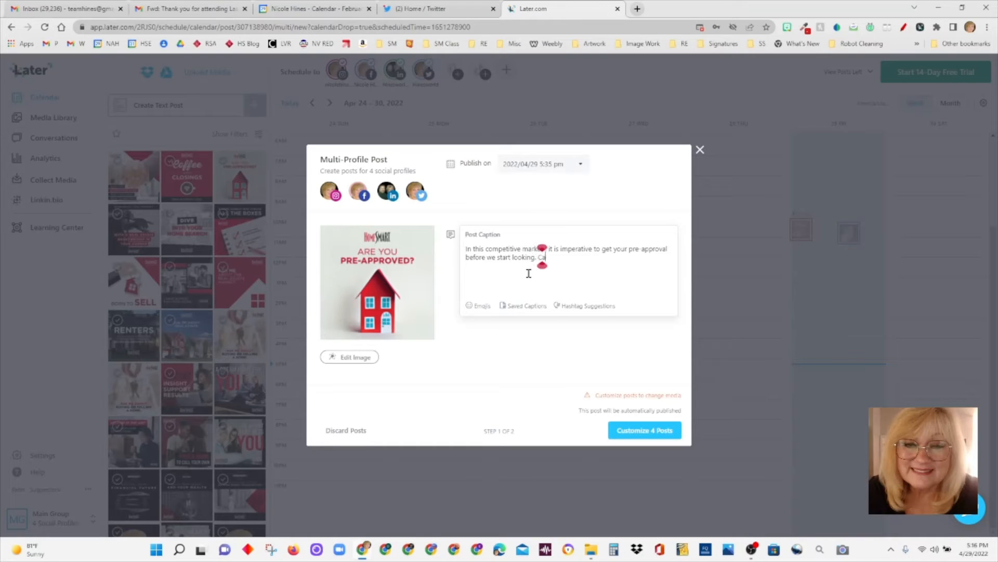
{"action": "type", "text": "ll me and I can help you ge"}
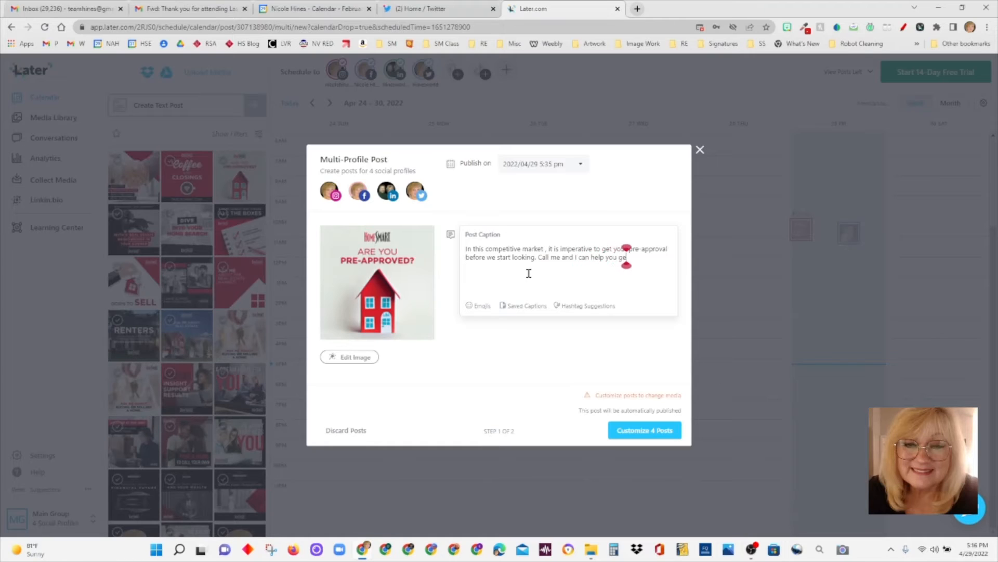
{"action": "type", "text": "t started"}
{"action": "type", "text": "."}
Step: Replace the word "Call" with "PM" in the caption's second sentence
{"action": "left_click", "coordinate": [562, 256]}
{"action": "left_click", "coordinate": [550, 257]}
{"action": "key", "text": "BackSpace"}
{"action": "key", "text": "BackSpace"}
{"action": "key", "text": "BackSpace"}
{"action": "key", "text": "BackSpace"}
{"action": "key", "text": "BackSpace"}
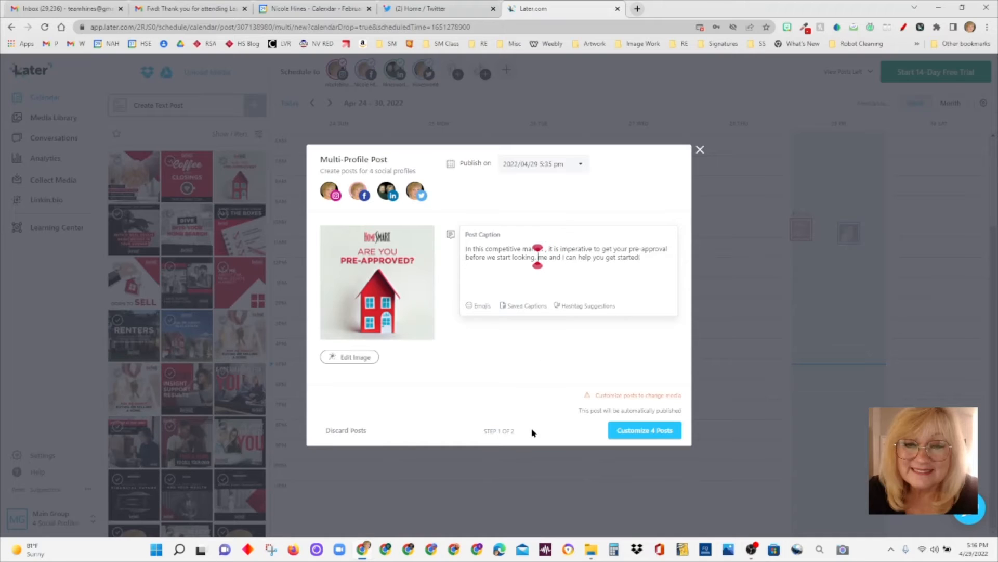
{"action": "type", "text": "P"}
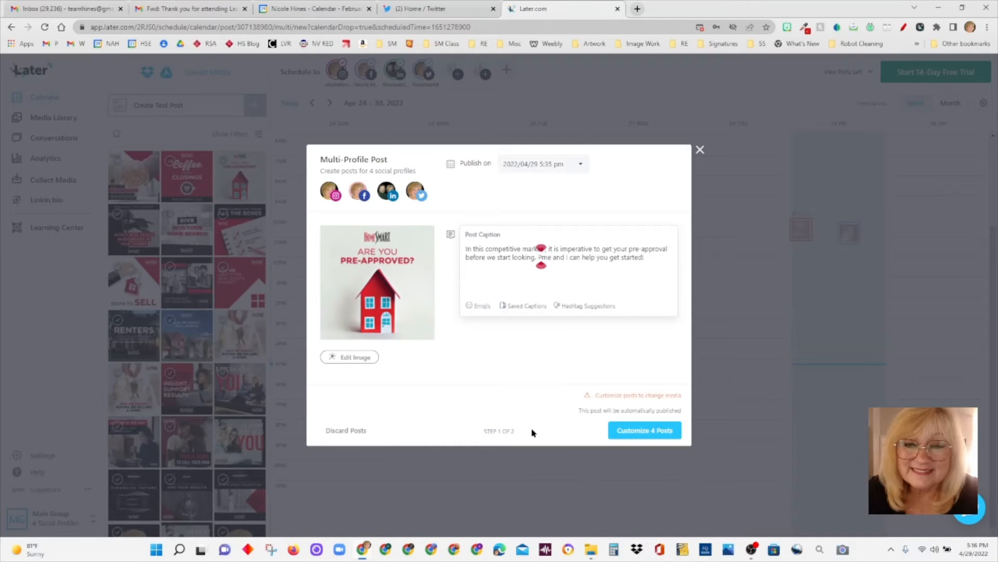
{"action": "type", "text": "M"}
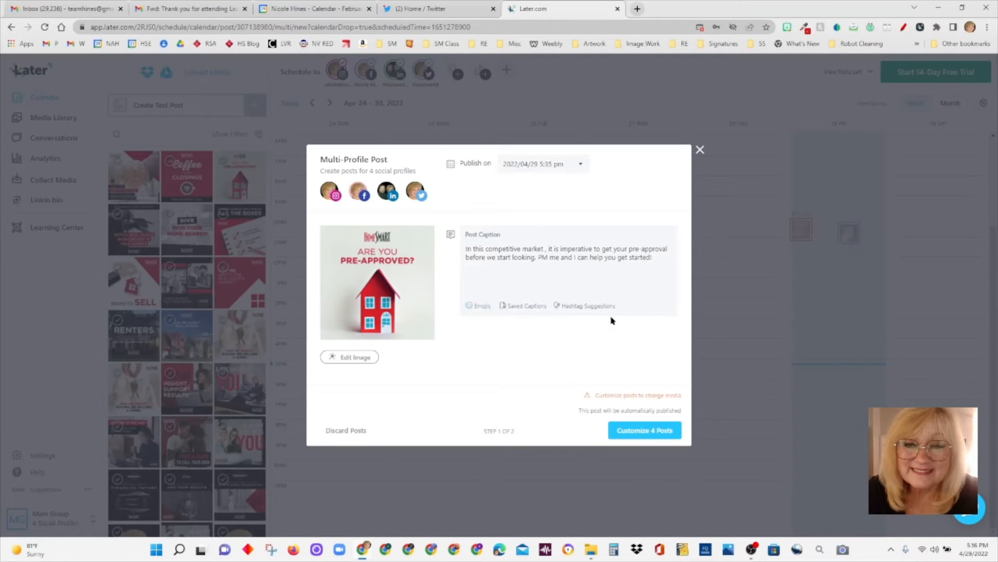
Step: Append a hashtag of the agent's full name and #LVRealEstate to the end of the caption
{"action": "left_click", "coordinate": [669, 259]}
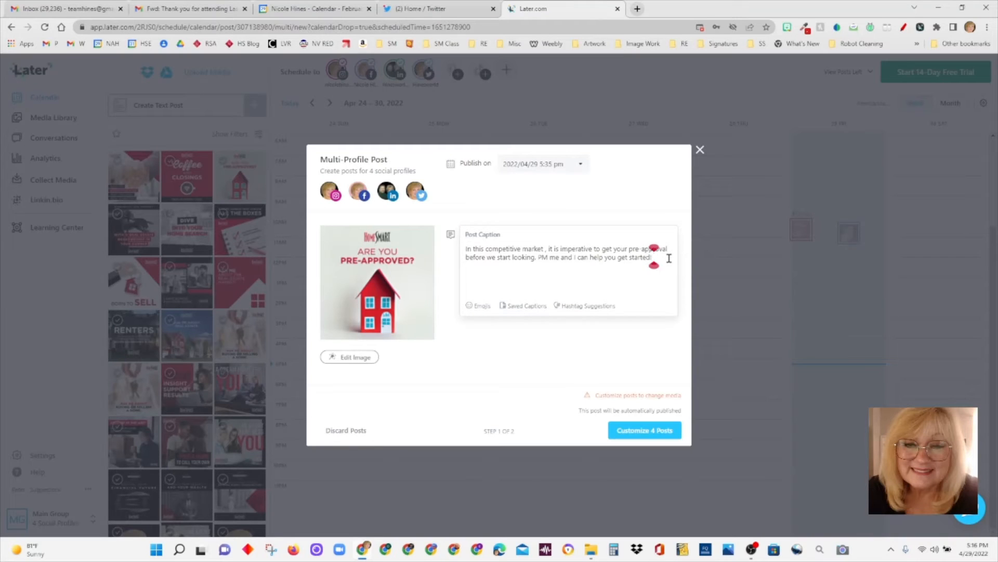
{"action": "type", "text": "#NicoleHines #LV"}
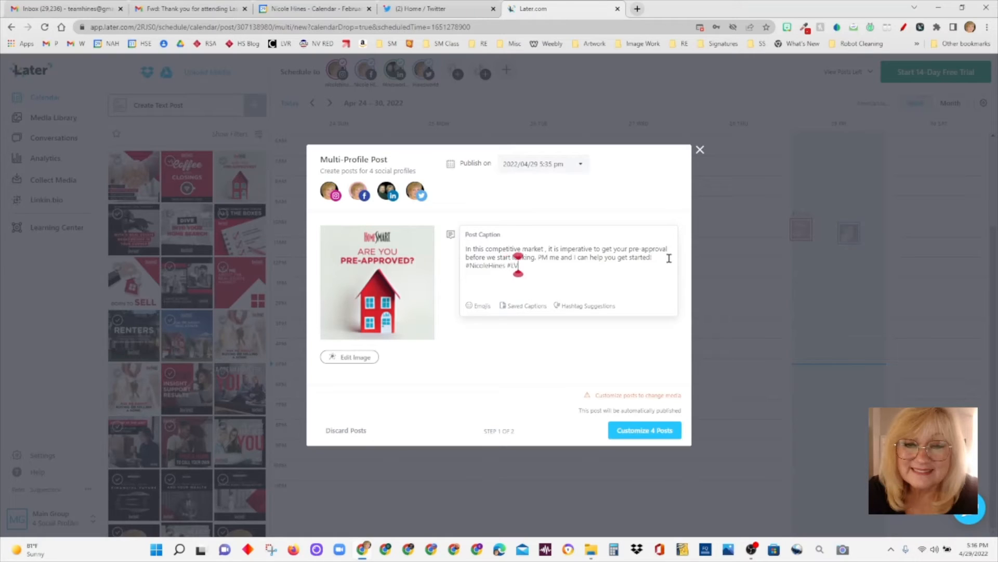
{"action": "type", "text": "RealEstate"}
Step: Set the post's publishing date and time to April 30, 2022 at 8:00 am
{"action": "left_click", "coordinate": [542, 165]}
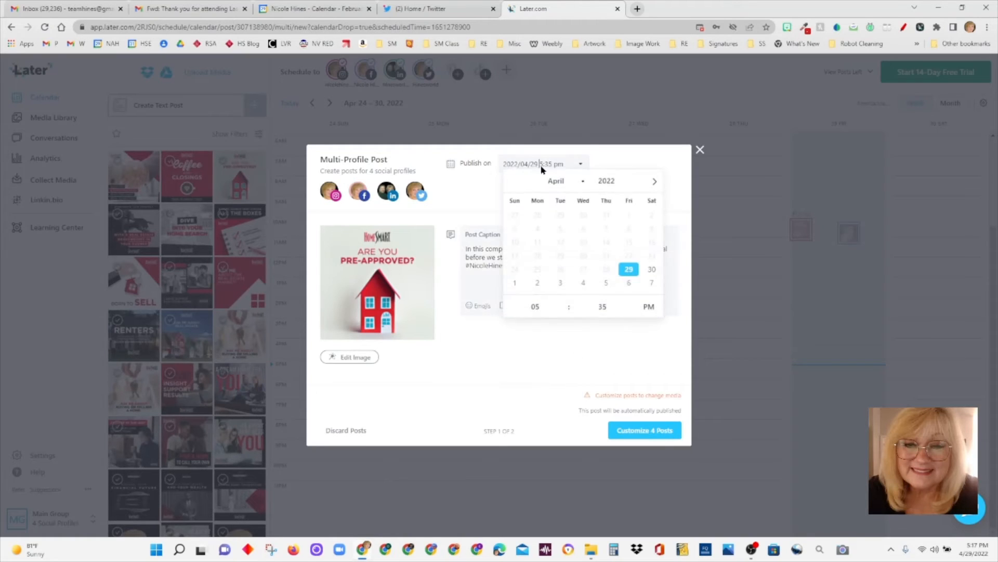
{"action": "left_click", "coordinate": [487, 177]}
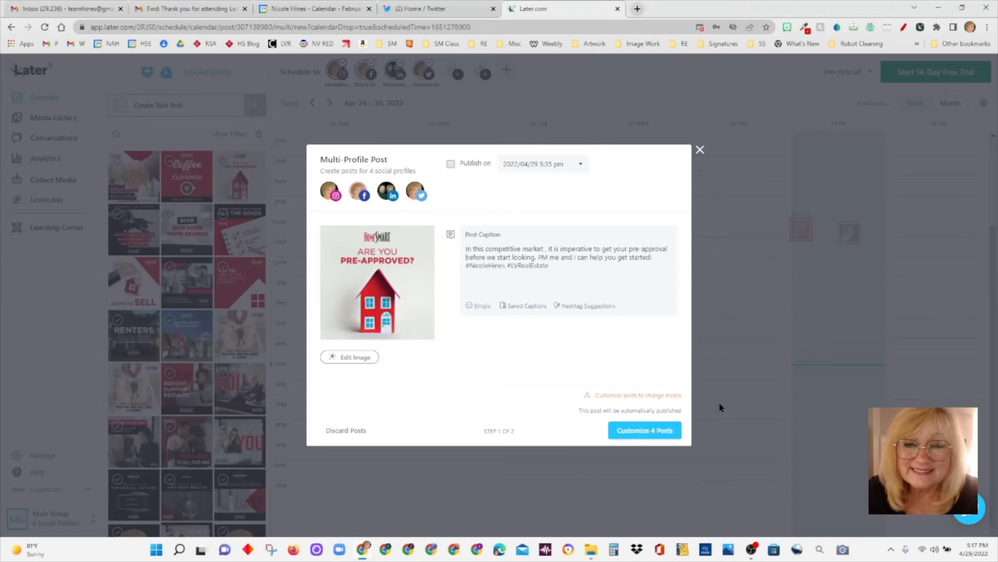
{"action": "left_click", "coordinate": [581, 165]}
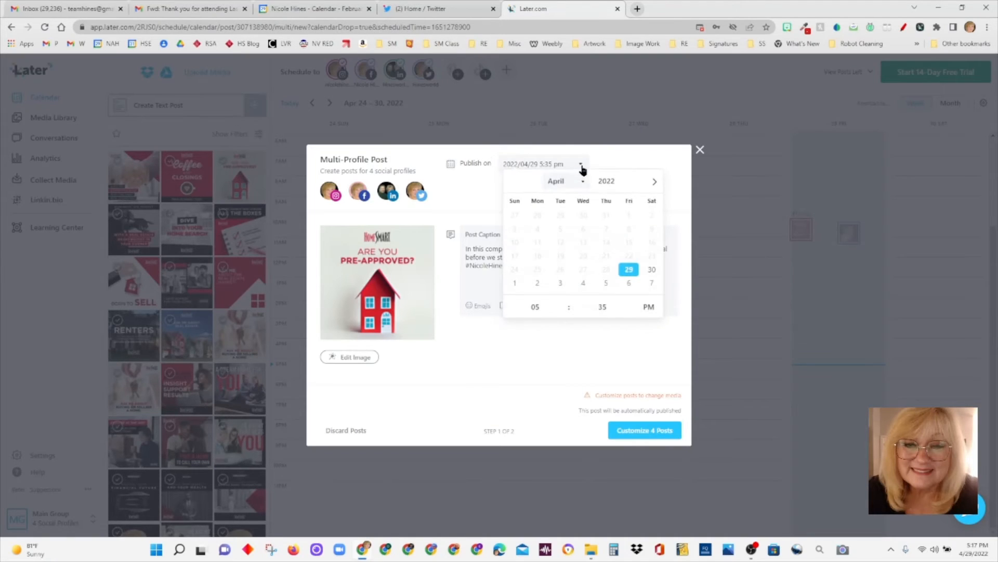
{"action": "left_click", "coordinate": [653, 269]}
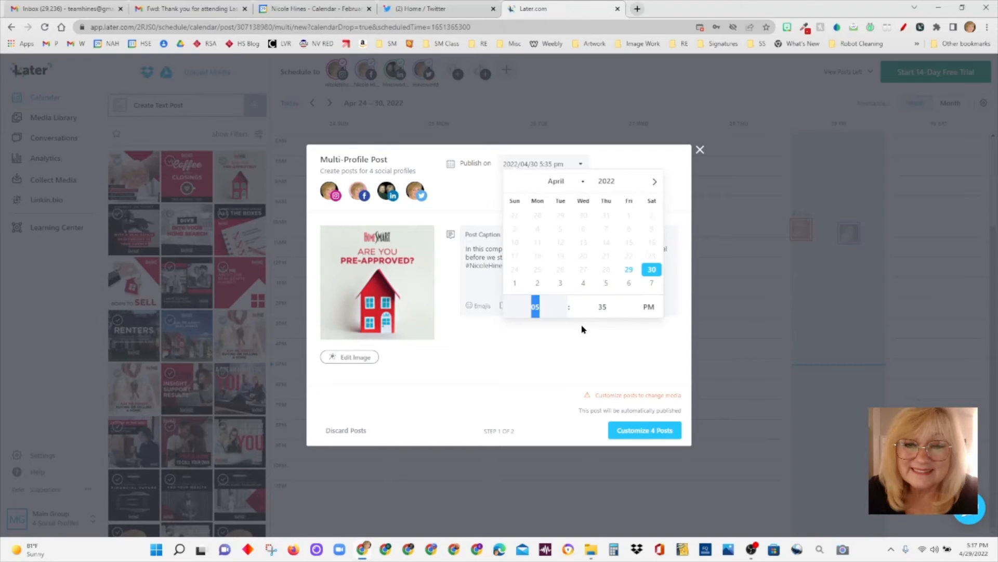
{"action": "left_click", "coordinate": [547, 311]}
{"action": "left_click", "coordinate": [610, 307]}
{"action": "type", "text": "00"}
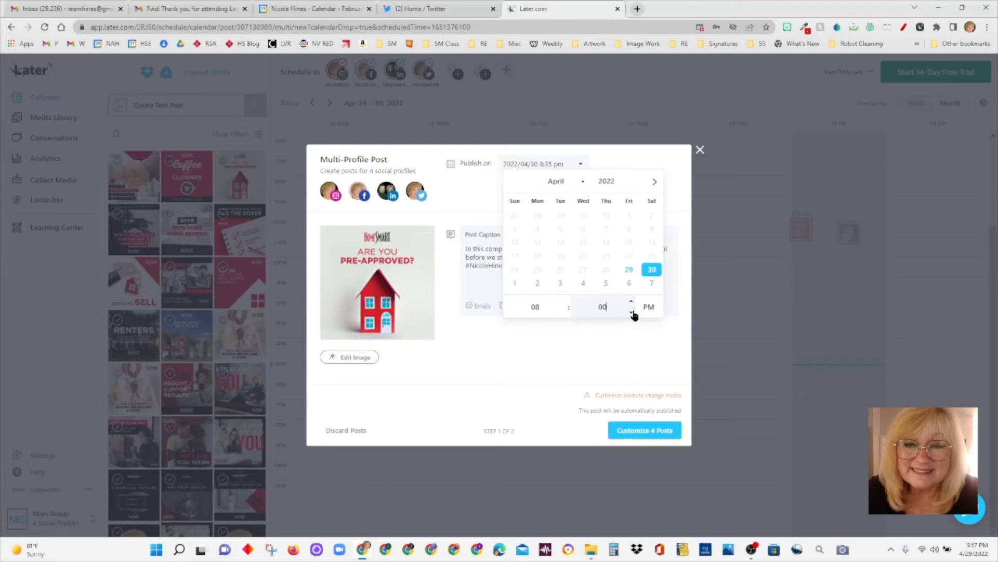
{"action": "left_click", "coordinate": [632, 312]}
{"action": "double_click", "coordinate": [618, 302]}
{"action": "type", "text": "00"}
{"action": "left_click", "coordinate": [653, 311]}
{"action": "left_click", "coordinate": [623, 338]}
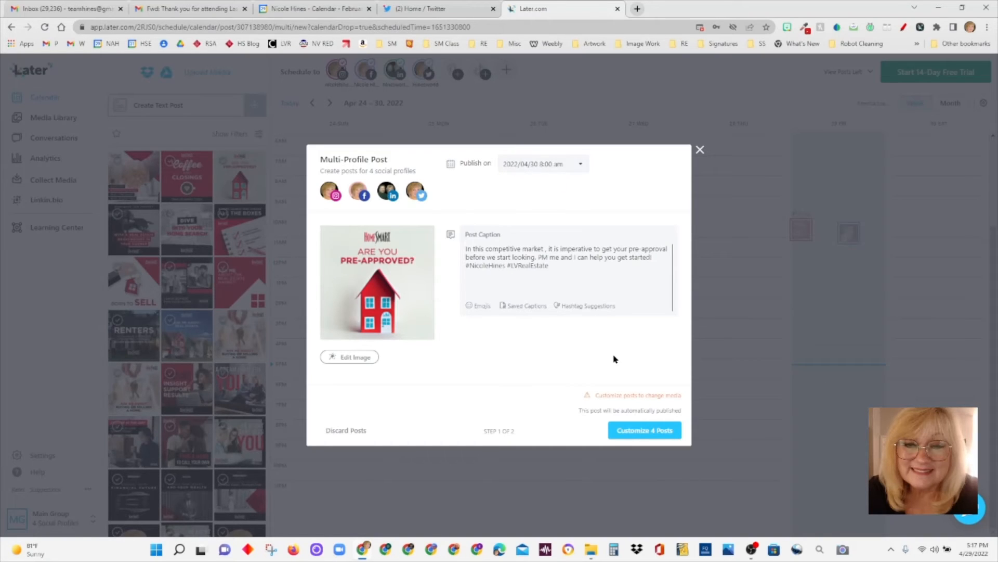
Step: Proceed to customizing the four posts and review the Instagram, Facebook, LinkedIn and Twitter versions
{"action": "left_click", "coordinate": [652, 436]}
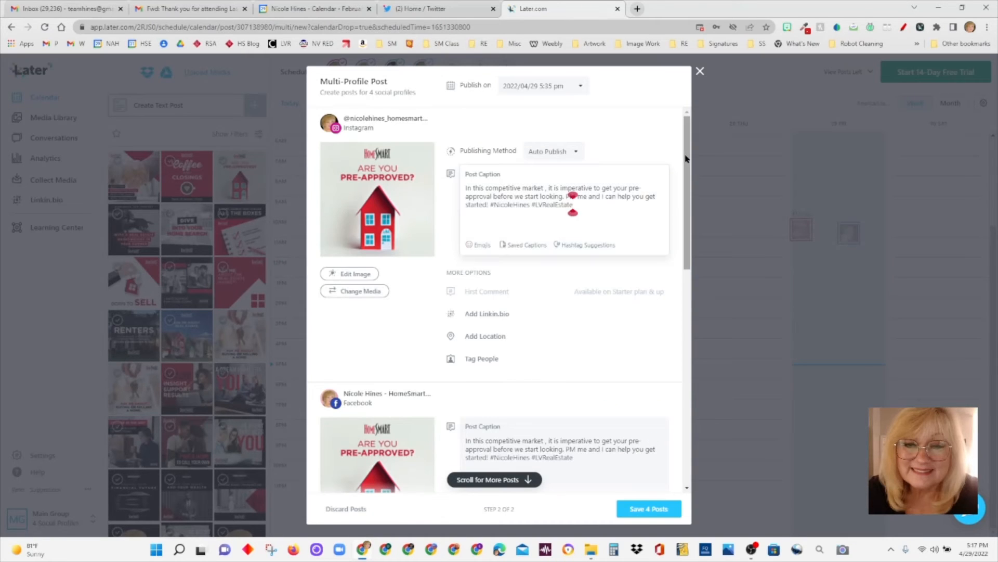
{"action": "left_click_drag", "start_coordinate": [687, 138], "coordinate": [702, 370]}
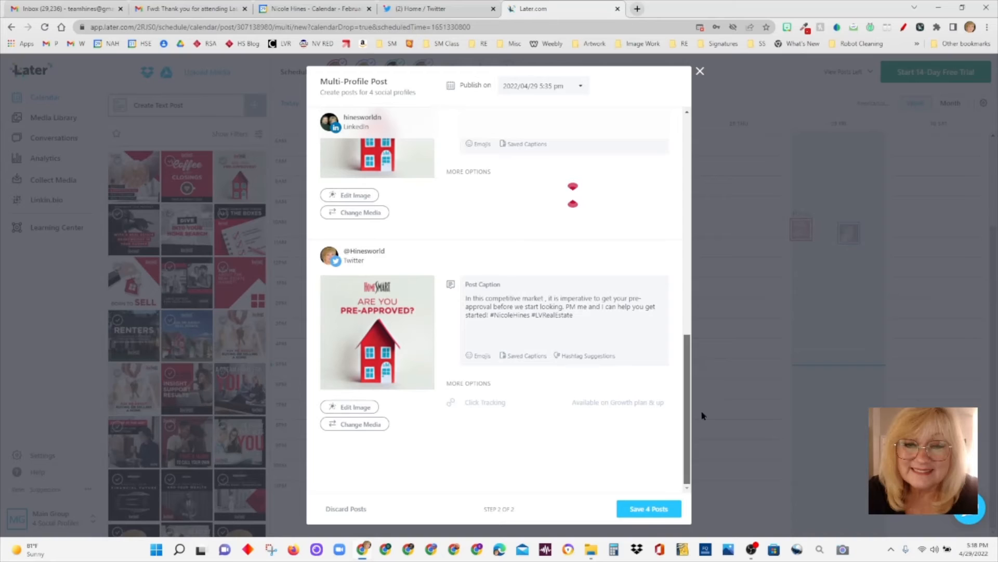
{"action": "left_click_drag", "start_coordinate": [702, 434], "coordinate": [693, 135]}
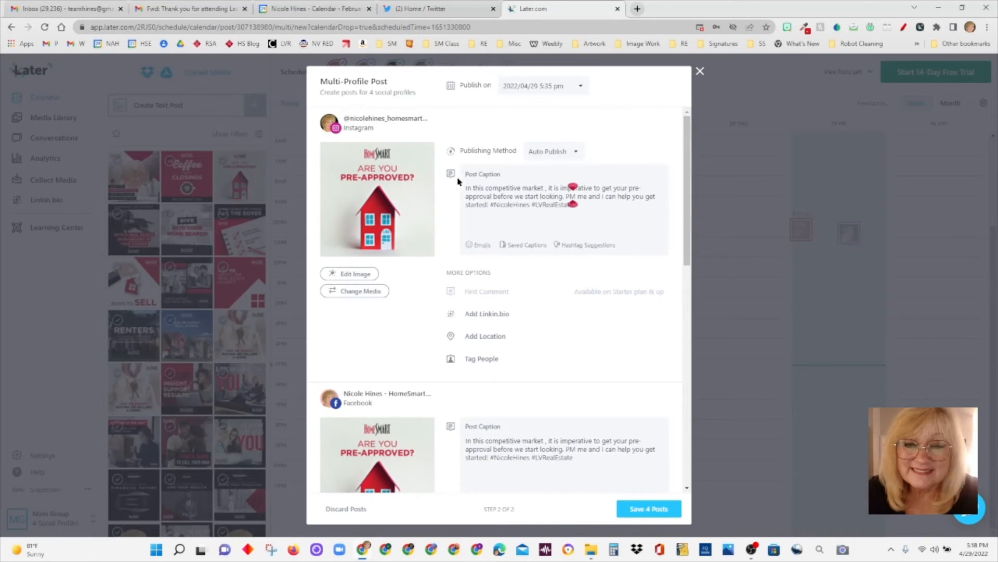
{"action": "scroll", "coordinate": [702, 219], "scroll_direction": "down", "scroll_amount": 3}
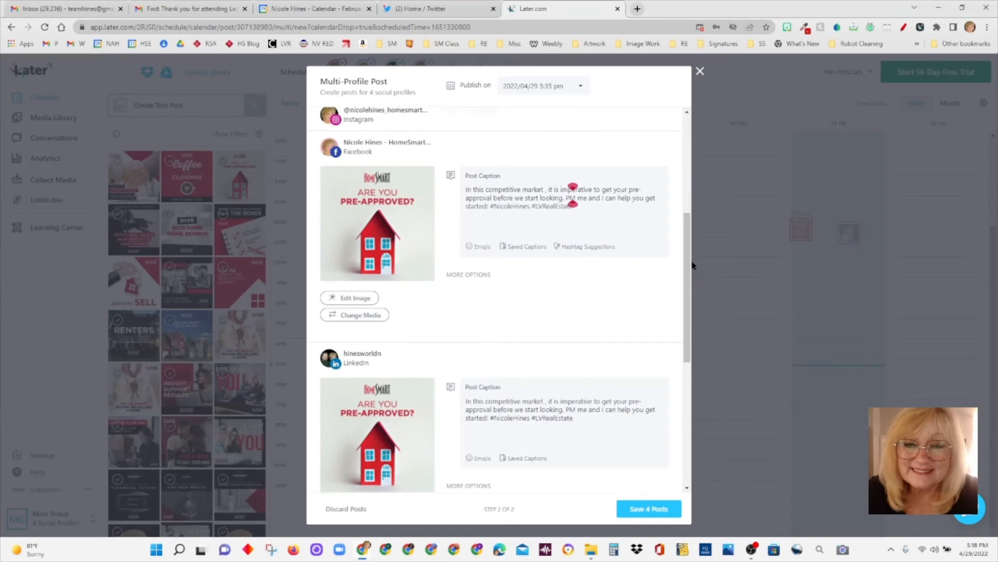
{"action": "left_click_drag", "start_coordinate": [692, 266], "coordinate": [691, 330]}
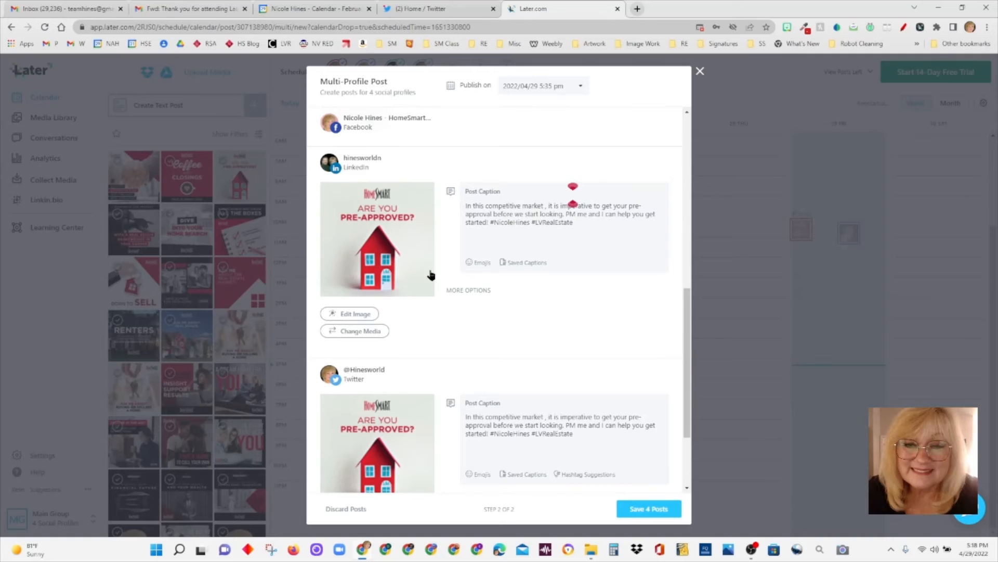
{"action": "left_click_drag", "start_coordinate": [688, 297], "coordinate": [695, 368]}
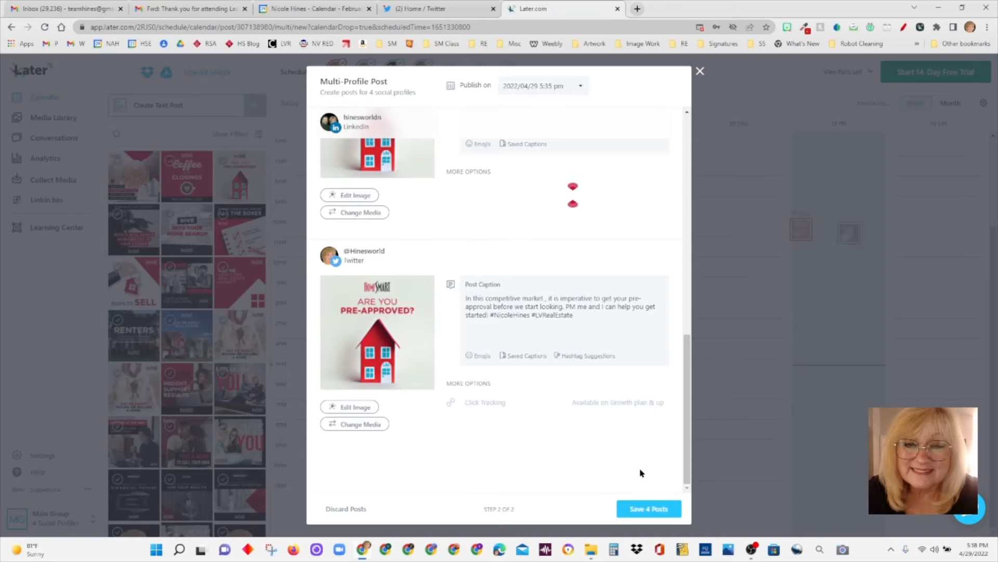
Step: Save the four customized posts and view the details of the published Facebook post on the April 29 calendar
{"action": "left_click", "coordinate": [654, 512]}
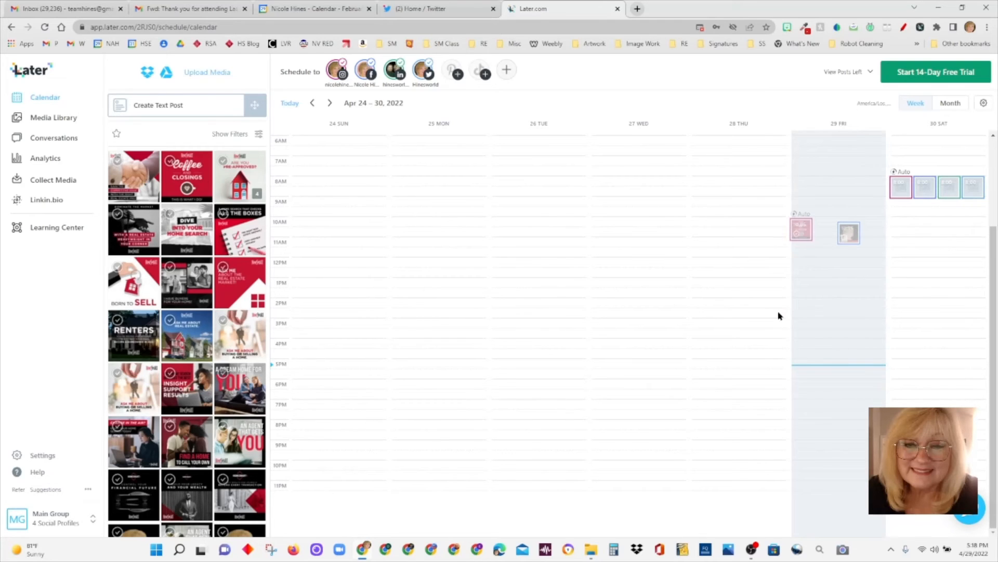
{"action": "left_click", "coordinate": [850, 234]}
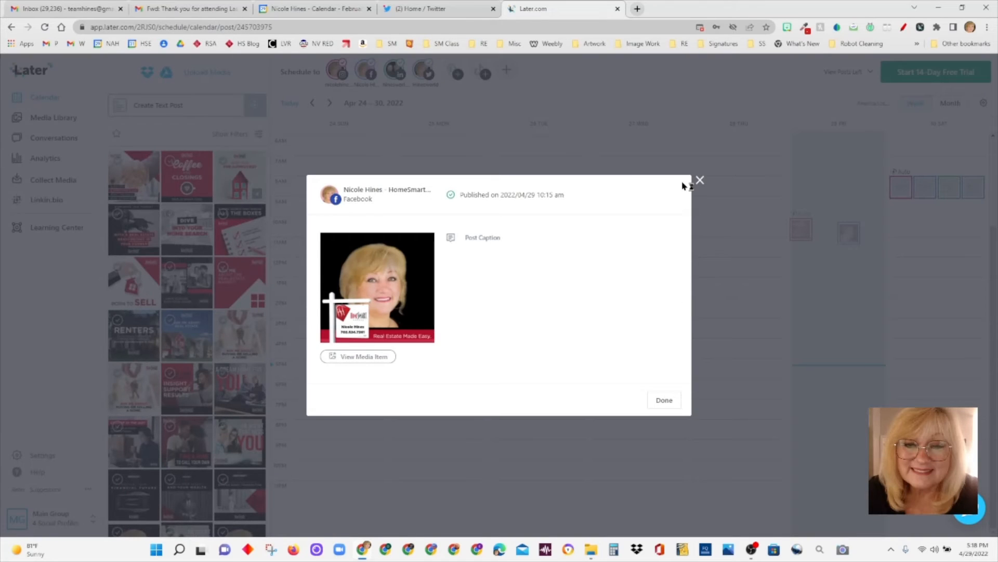
{"action": "left_click", "coordinate": [700, 180]}
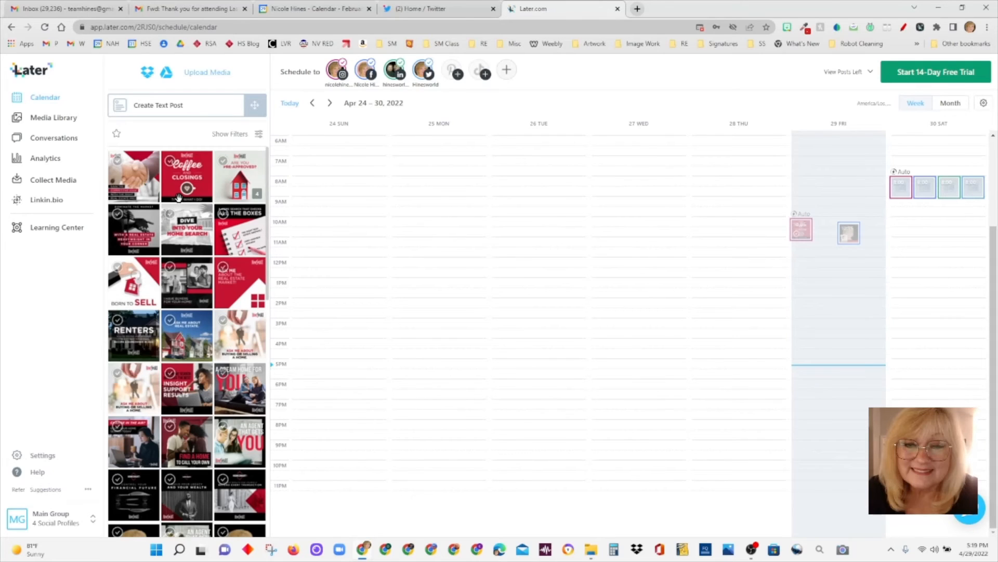
{"action": "left_click_drag", "start_coordinate": [179, 195], "coordinate": [180, 193]}
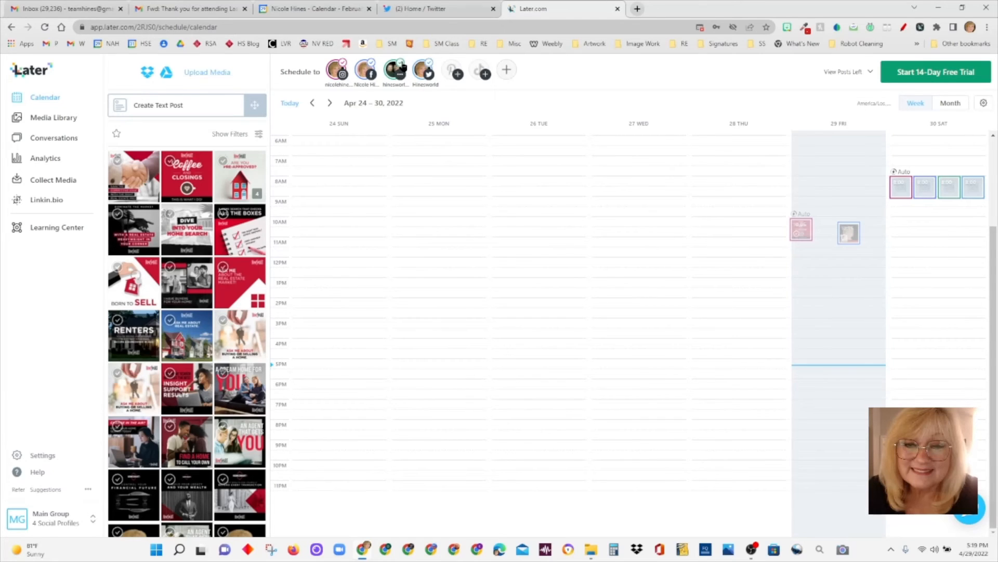
Step: Deselect the Facebook and Instagram profiles and place the "Born to Sell" image on Friday, April 29 to start a LinkedIn and Twitter post
{"action": "left_click", "coordinate": [370, 66]}
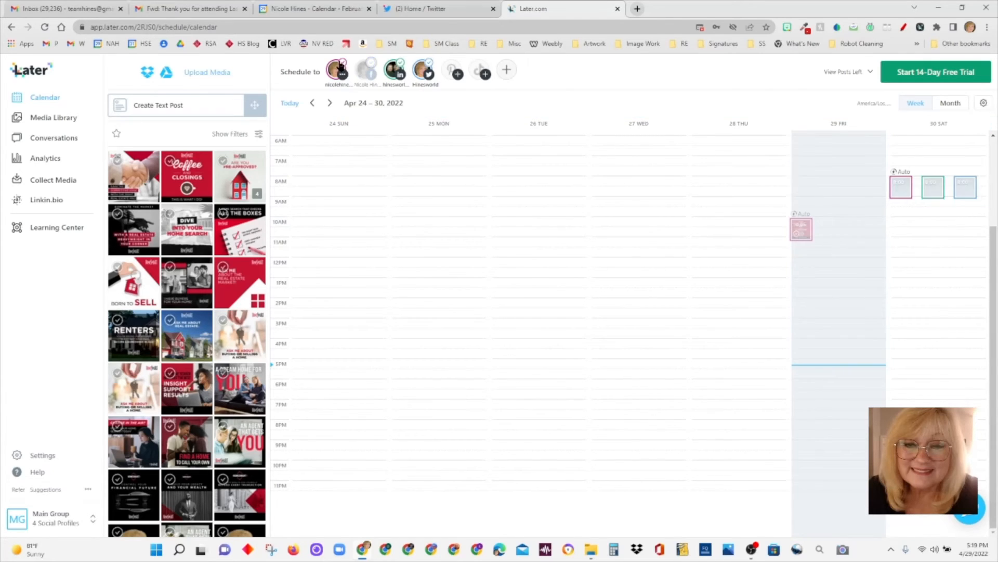
{"action": "left_click", "coordinate": [341, 68]}
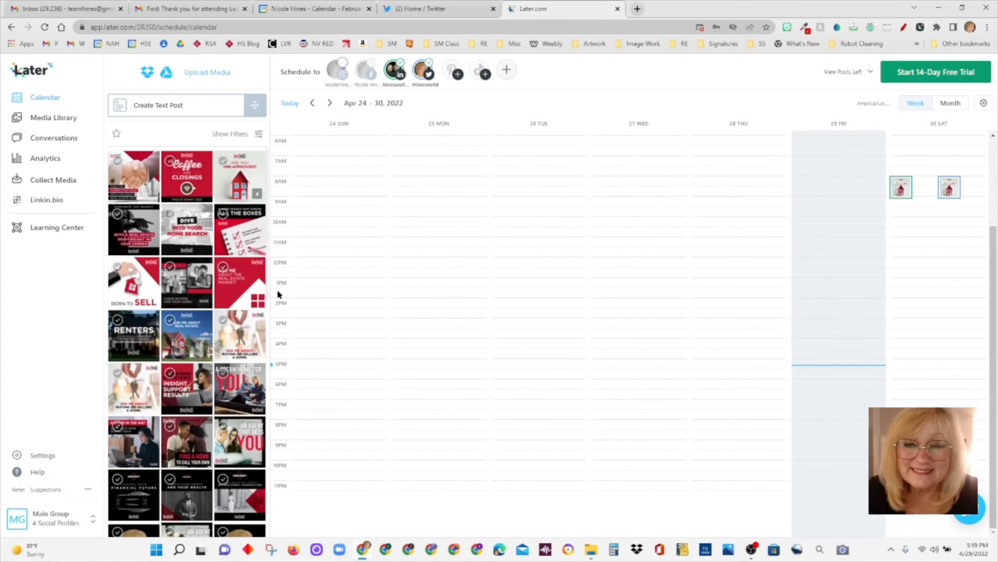
{"action": "left_click_drag", "start_coordinate": [138, 297], "coordinate": [838, 381]}
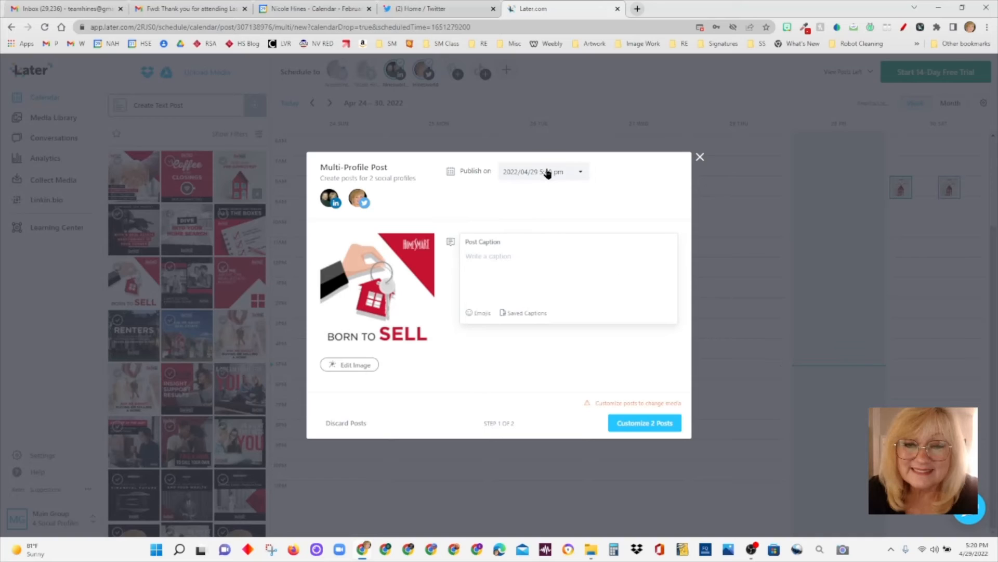
Step: Set the post's publishing date and time to April 29, 2022 at 5:25 pm
{"action": "left_click", "coordinate": [548, 172]}
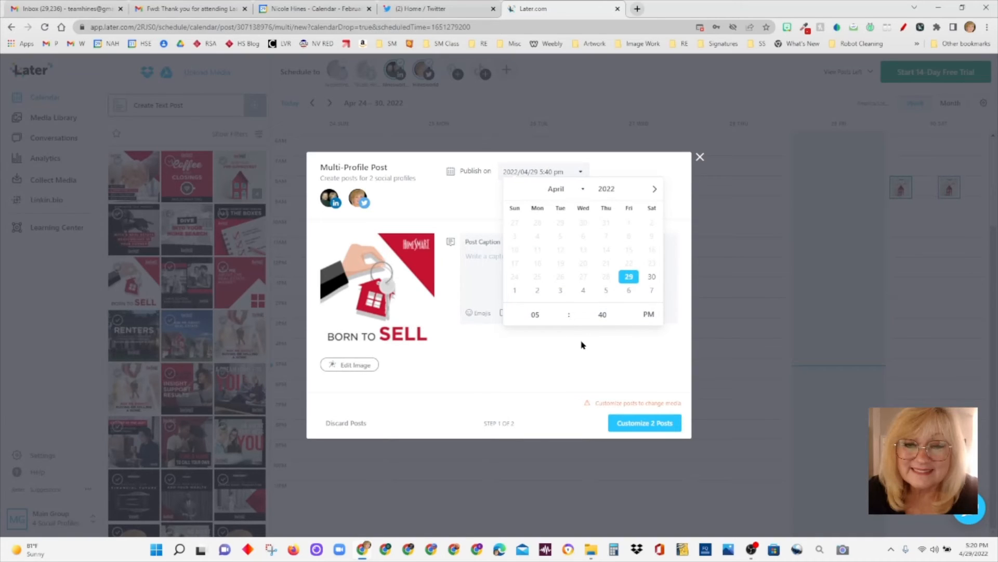
{"action": "key", "text": "BackSpace"}
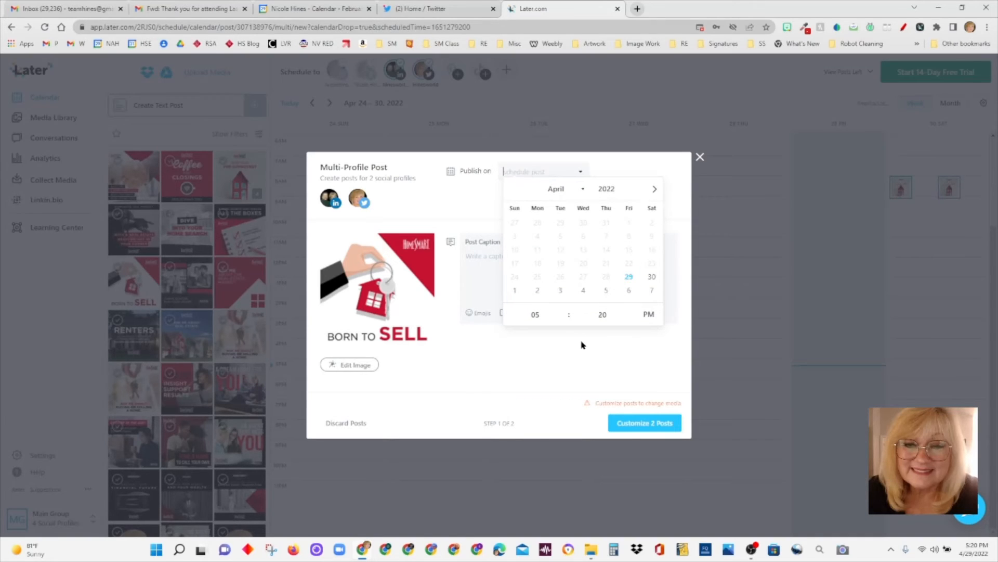
{"action": "left_click", "coordinate": [630, 279]}
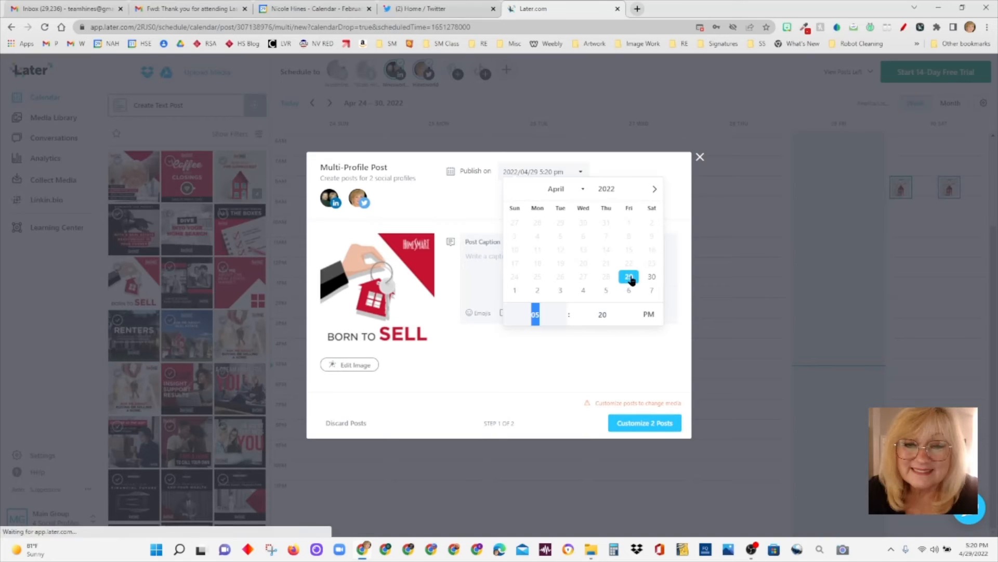
{"action": "double_click", "coordinate": [556, 172]}
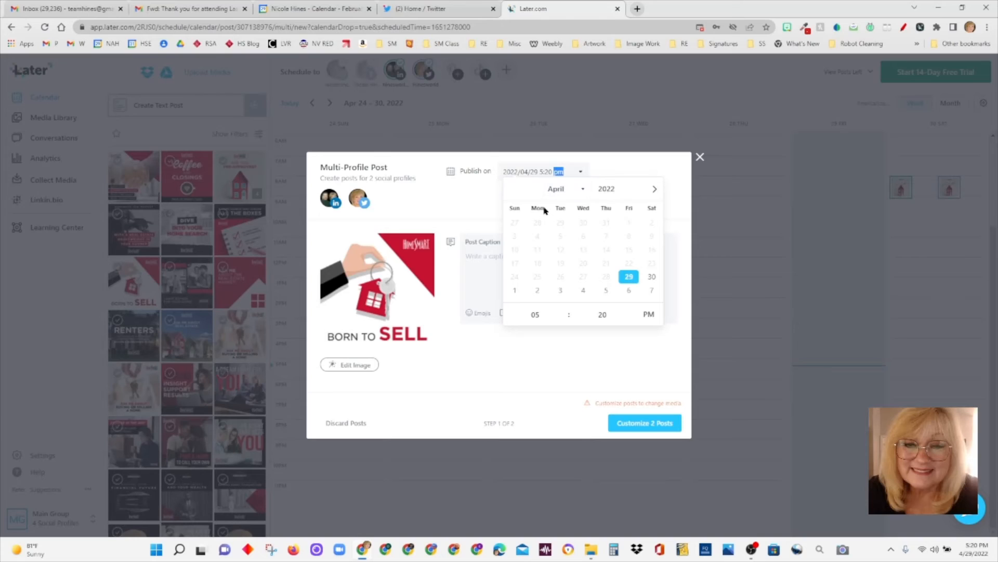
{"action": "double_click", "coordinate": [604, 315]}
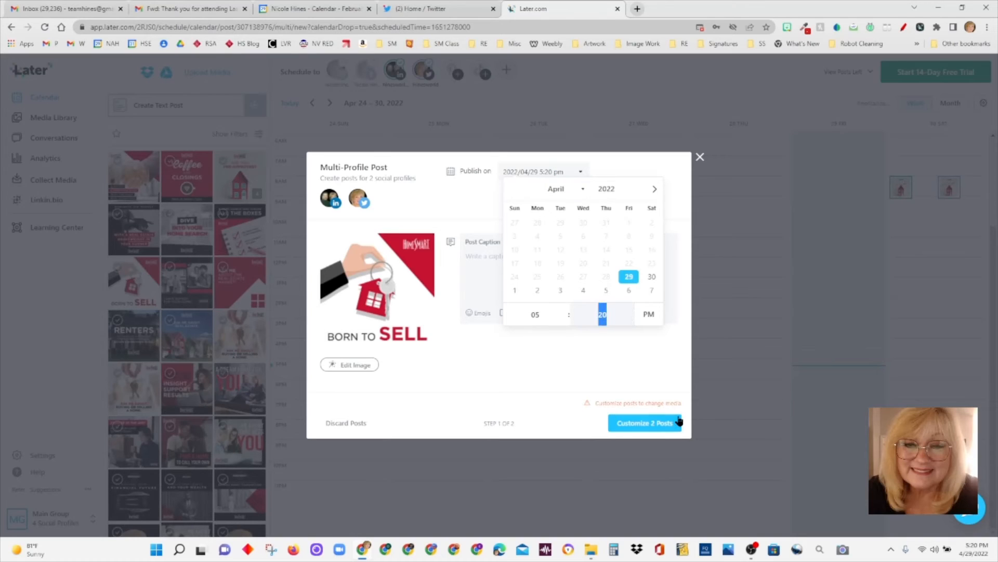
{"action": "type", "text": "25"}
{"action": "left_click", "coordinate": [508, 381]}
Step: Write the caption "Call me if you are thinking of selling. It is a great time to sell! I am an expert marketer and negotiator."
{"action": "left_click", "coordinate": [521, 253]}
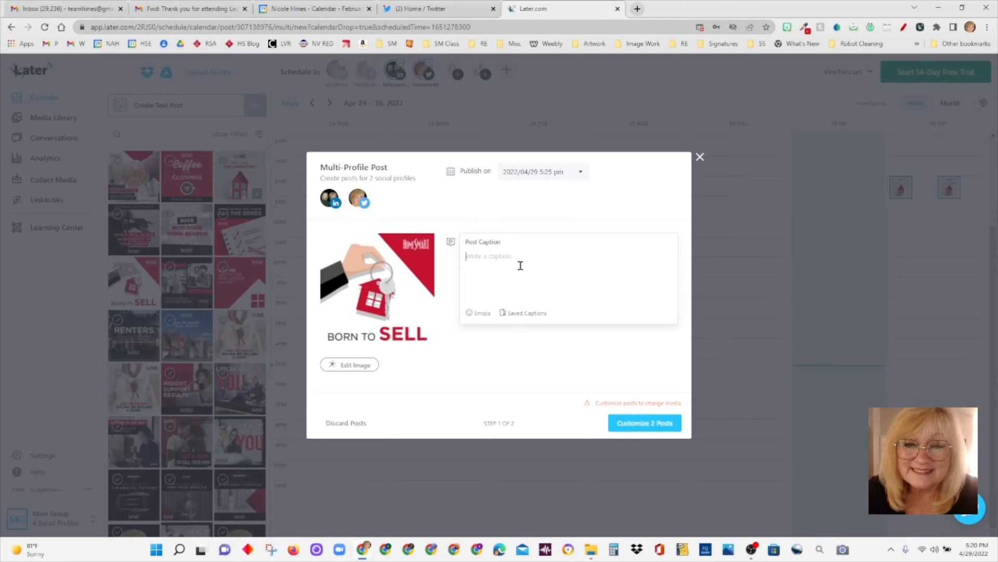
{"action": "type", "text": "Call me if you are thinking of selling"}
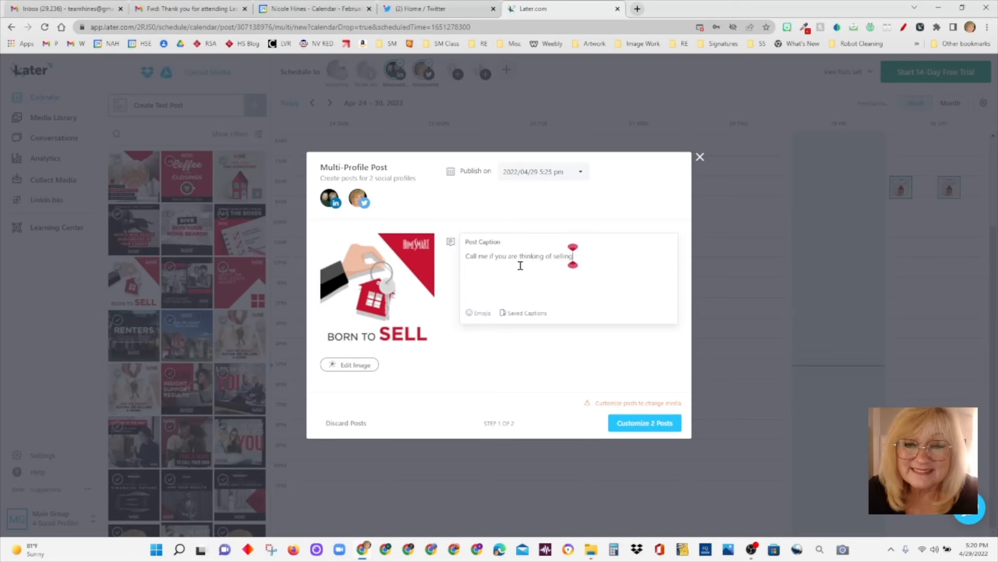
{"action": "type", "text": ". It is a great time t"}
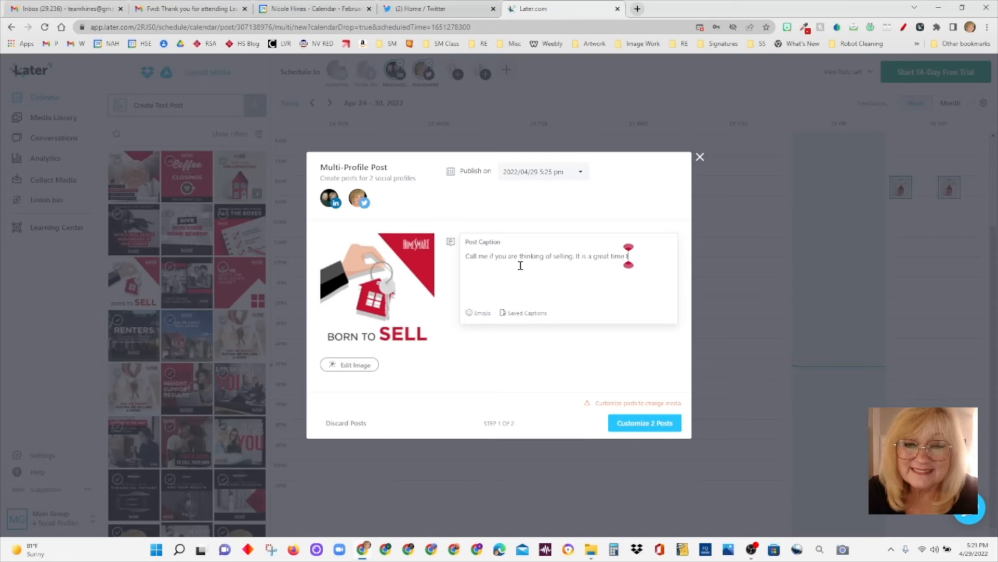
{"action": "type", "text": "o sell! I am an exp"}
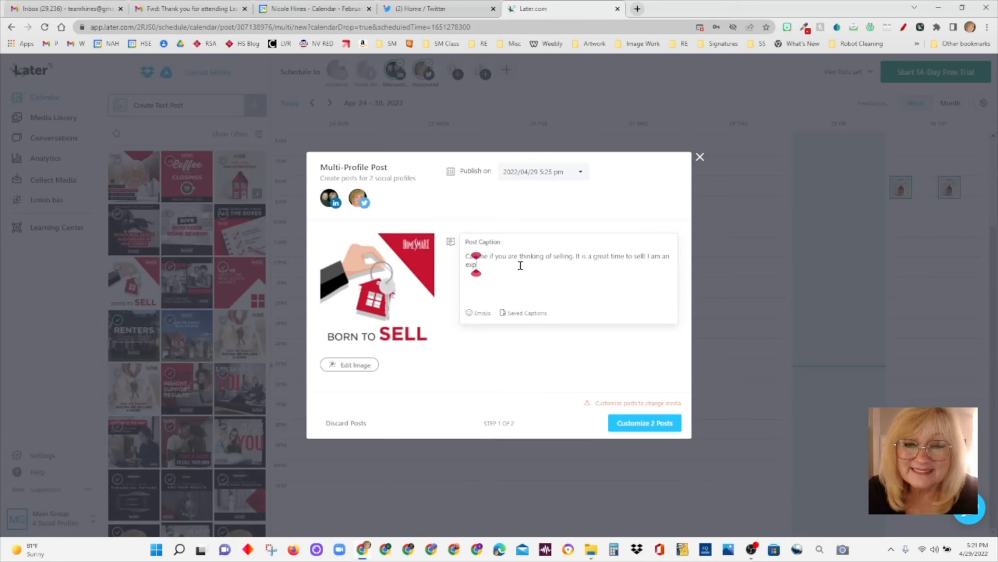
{"action": "type", "text": "ert marketer and negotiator"}
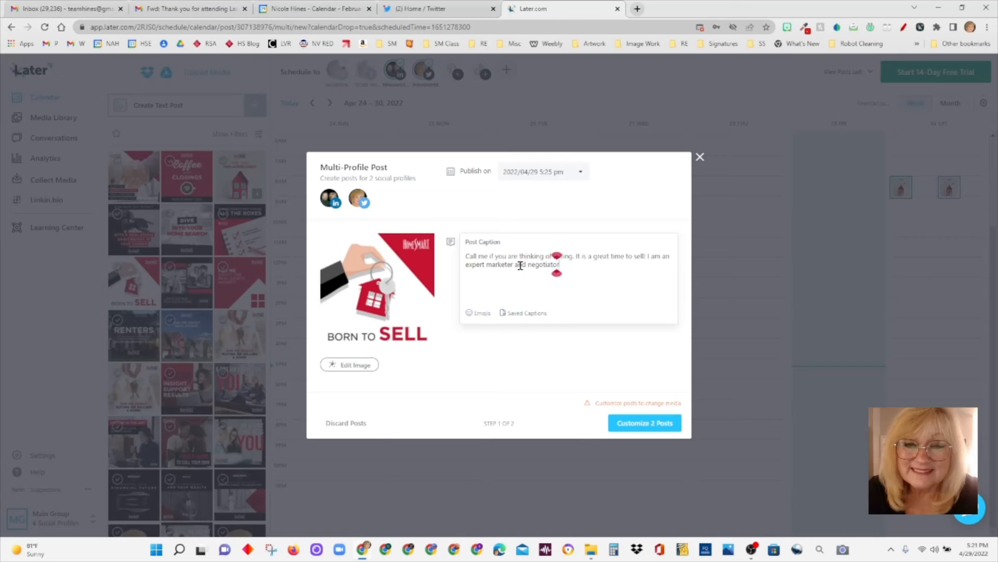
{"action": "type", "text": "."}
Step: Replace "Call me" with "PM me" at the beginning of the caption
{"action": "left_click", "coordinate": [480, 253]}
{"action": "left_click_drag", "start_coordinate": [488, 256], "coordinate": [465, 253]}
{"action": "type", "text": "OM"}
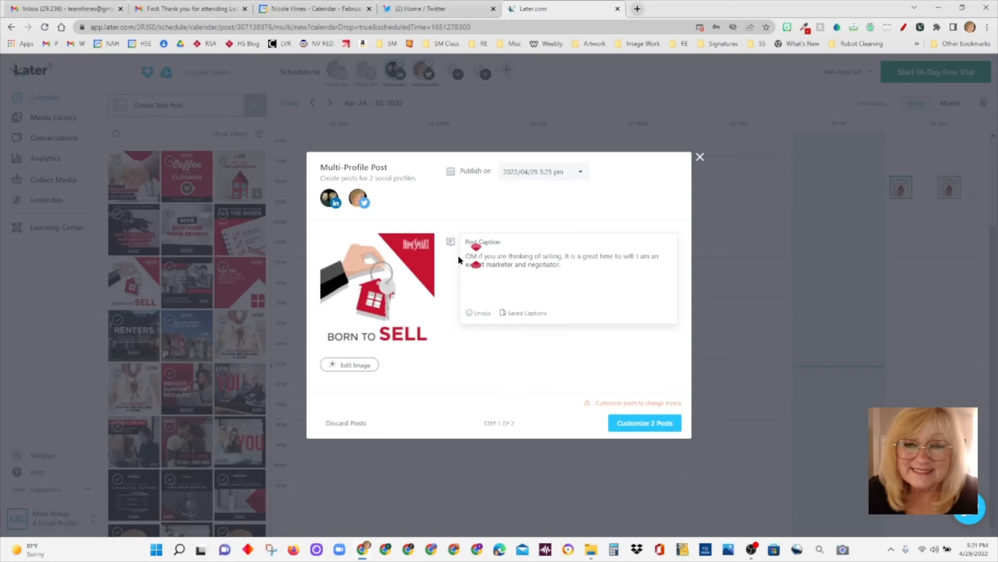
{"action": "key", "text": "BackSpace"}
{"action": "key", "text": "BackSpace"}
{"action": "type", "text": "PM me"}
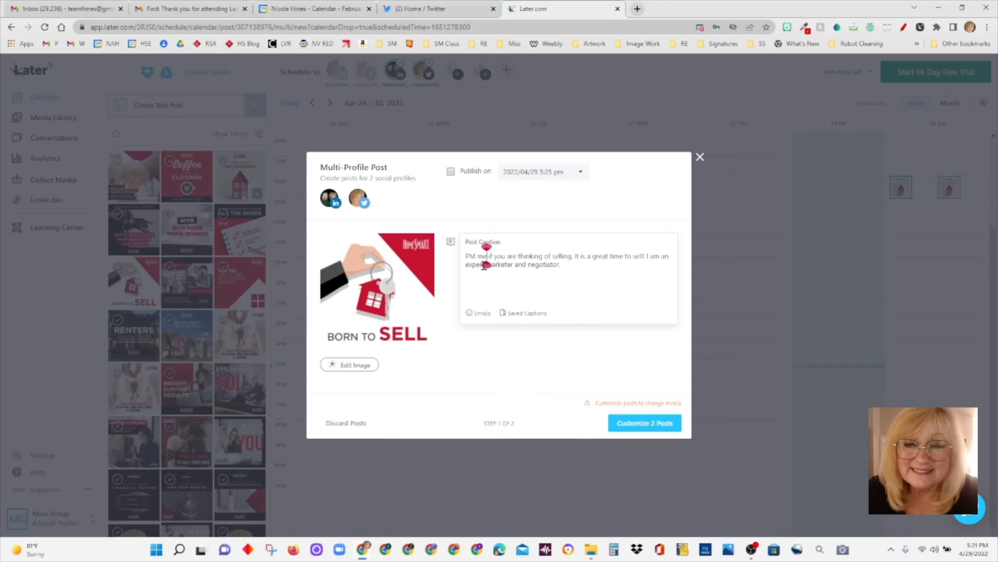
Step: Append a hashtag of the agent's full name and #LVRealEstate to the caption, and save the LinkedIn and Twitter posts
{"action": "left_click", "coordinate": [602, 279]}
{"action": "type", "text": "#NicoleHines"}
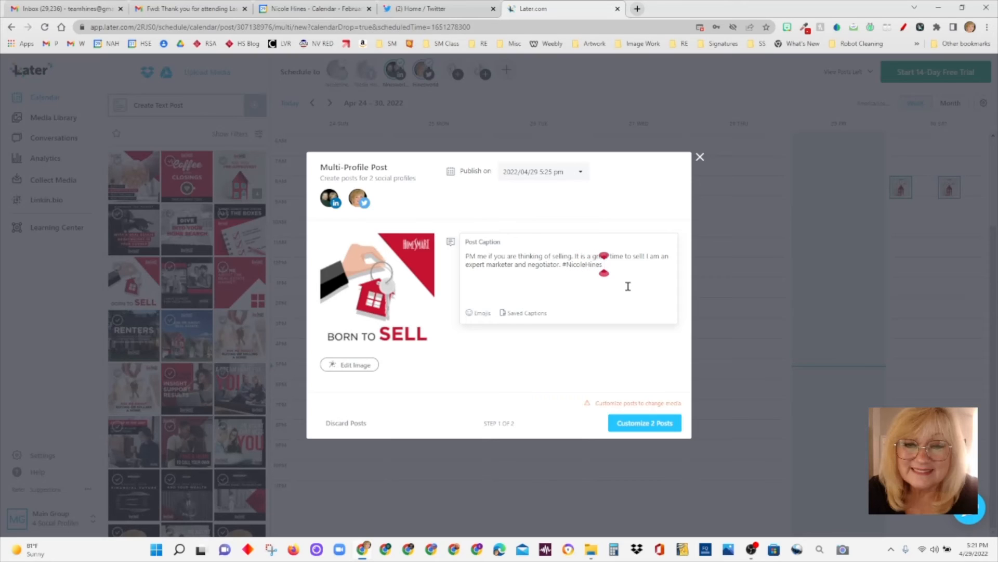
{"action": "type", "text": " #LVRealEstate"}
{"action": "left_click", "coordinate": [652, 431]}
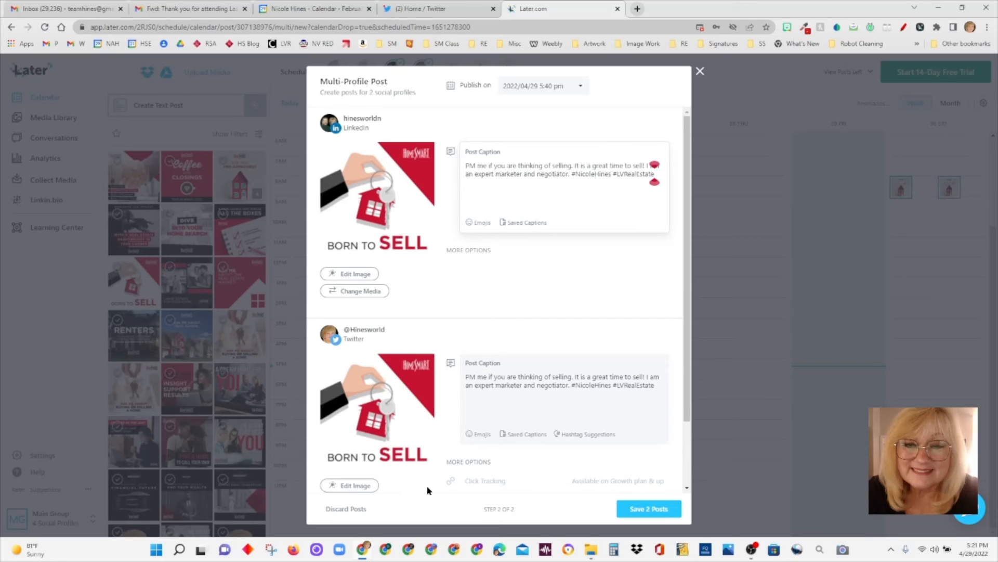
{"action": "left_click", "coordinate": [660, 511]}
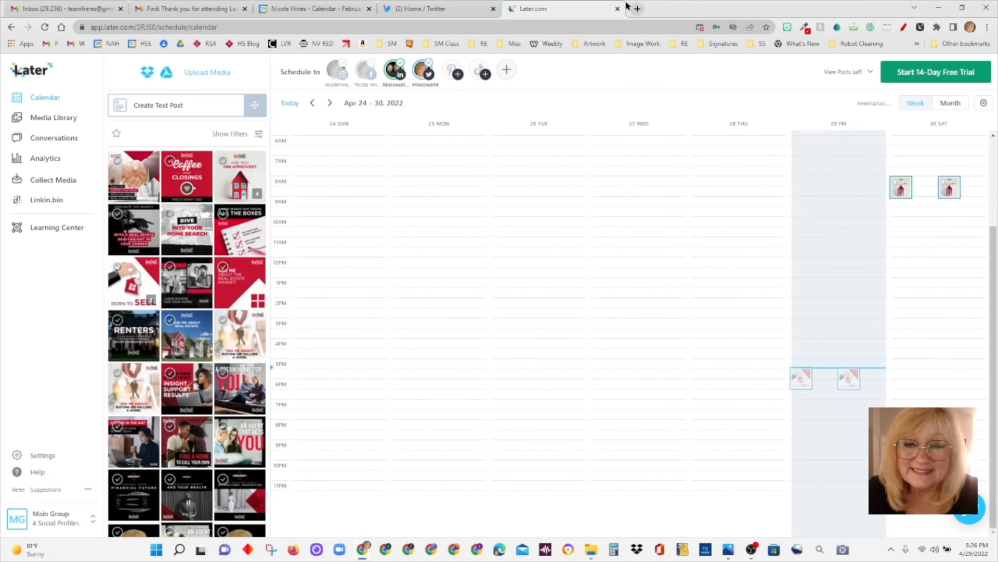
Step: Switch to Twitter, reload the home feed to check the published "Born to Sell" post, and look at it on LinkedIn as well
{"action": "left_click", "coordinate": [439, 8]}
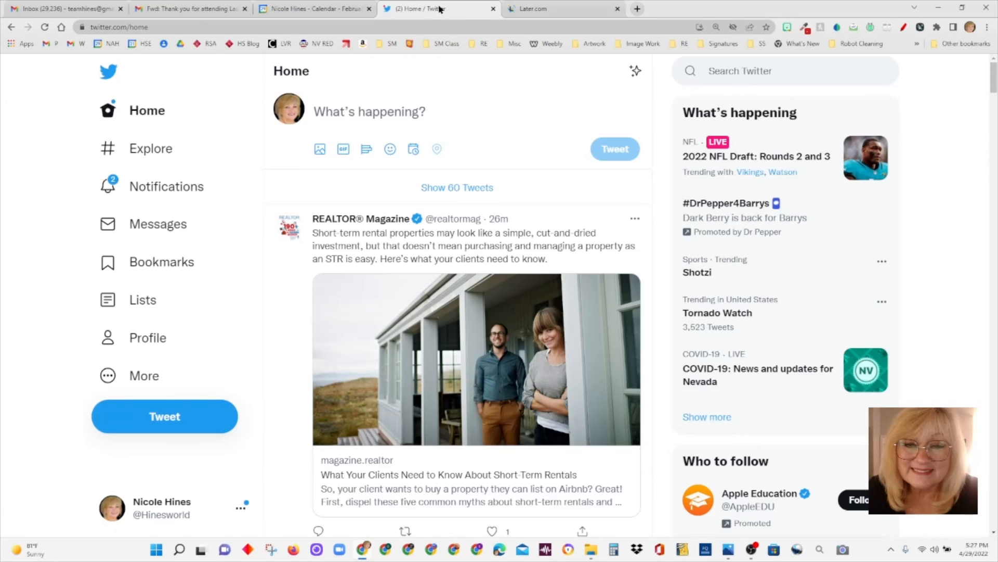
{"action": "left_click", "coordinate": [45, 27]}
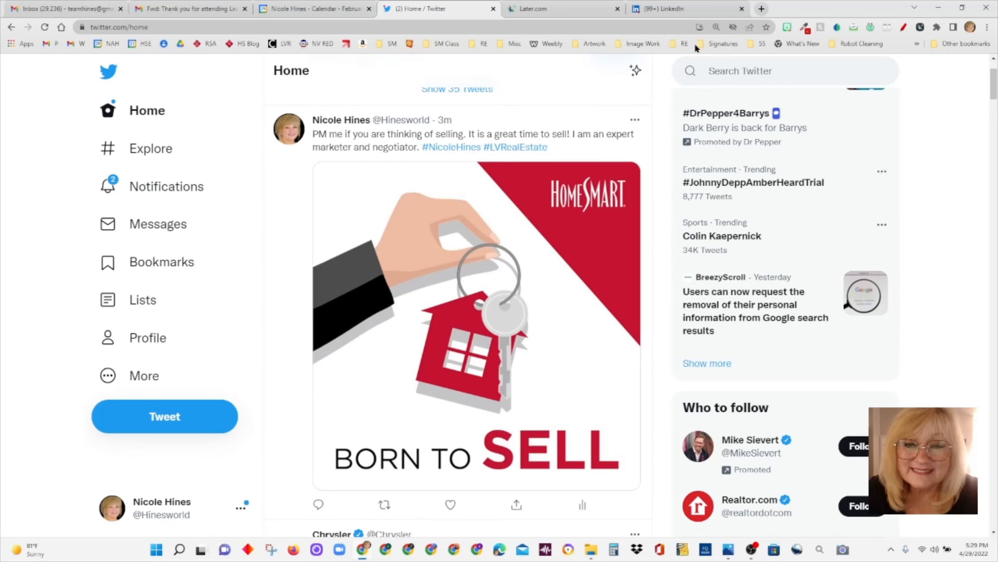
{"action": "left_click", "coordinate": [663, 10]}
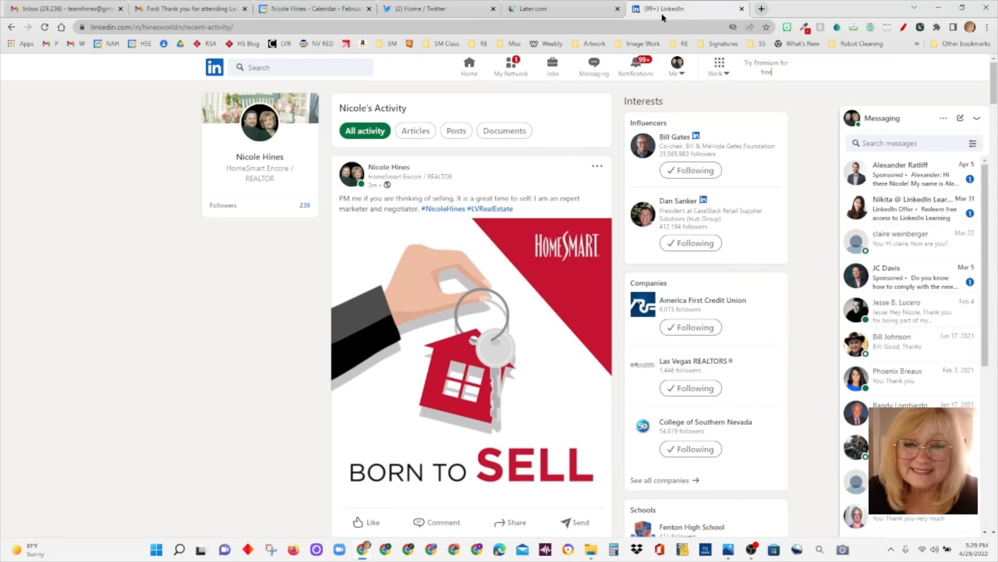
Step: Go to the LinkedIn home feed and open the account's Posts & Activity page to examine the published post
{"action": "left_click", "coordinate": [469, 67]}
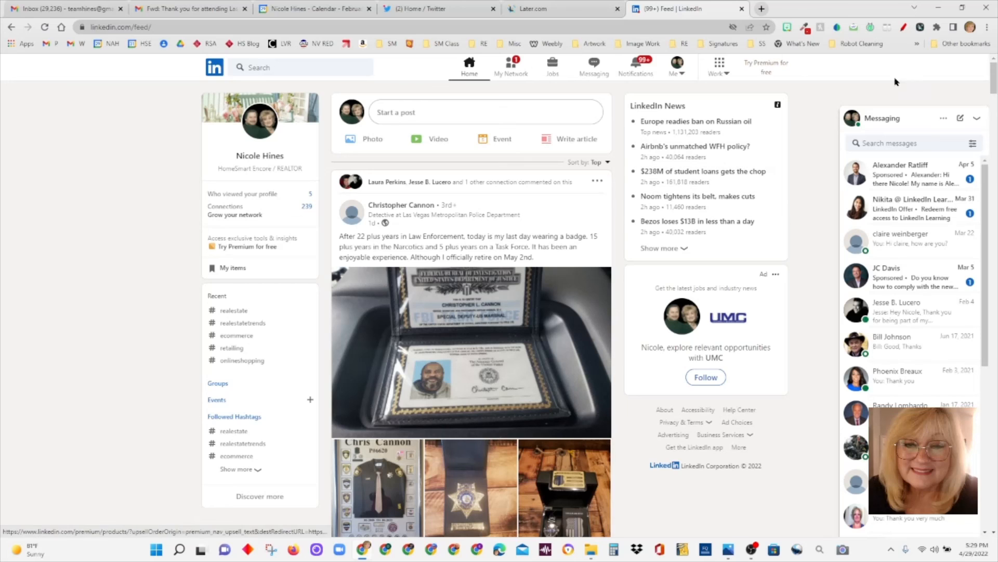
{"action": "mouse_move", "coordinate": [996, 66]}
{"action": "left_mouse_down"}
{"action": "mouse_move", "coordinate": [995, 130]}
{"action": "mouse_move", "coordinate": [992, 57]}
{"action": "left_mouse_up"}
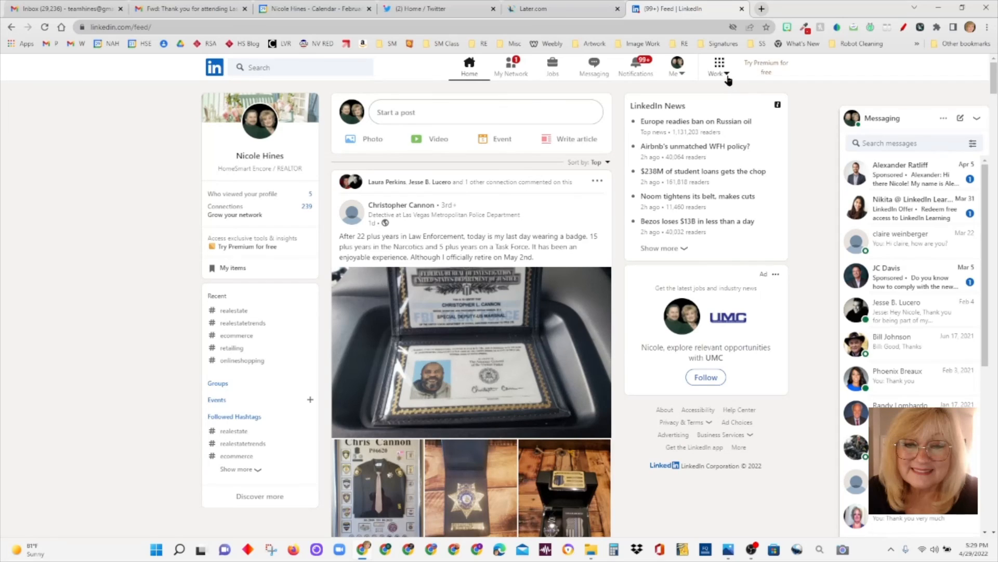
{"action": "left_click", "coordinate": [687, 71]}
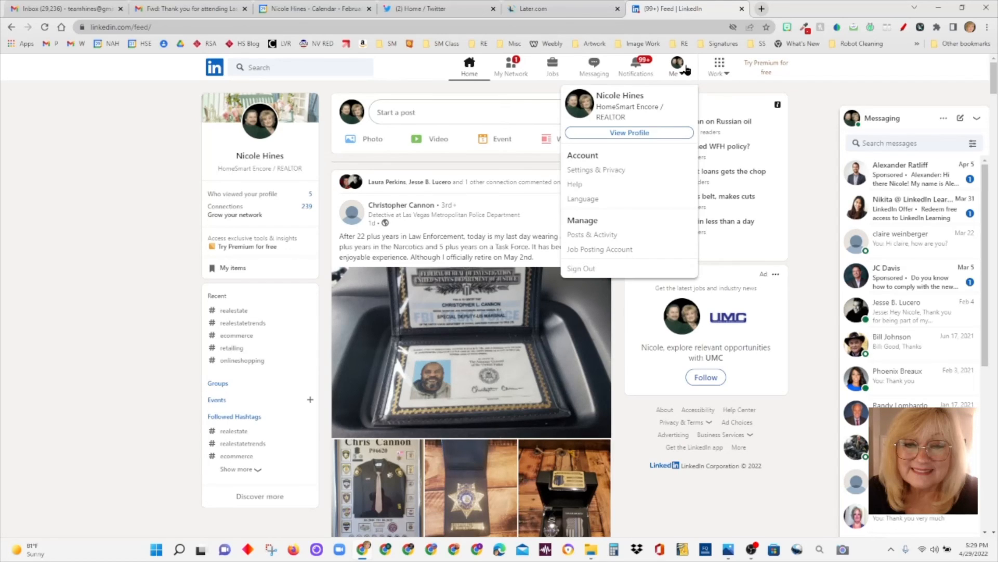
{"action": "left_click", "coordinate": [599, 240]}
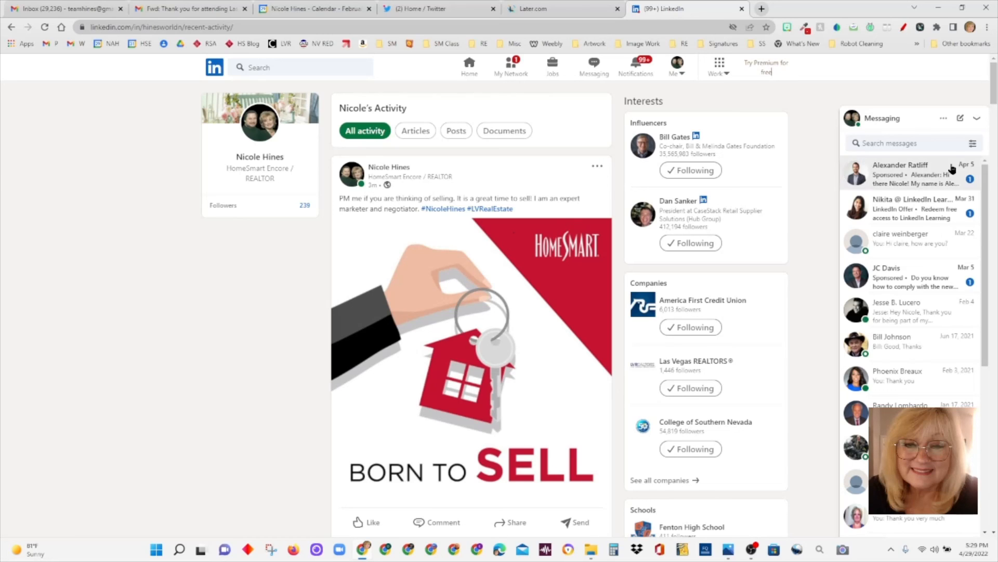
{"action": "left_click_drag", "start_coordinate": [994, 90], "coordinate": [993, 69]}
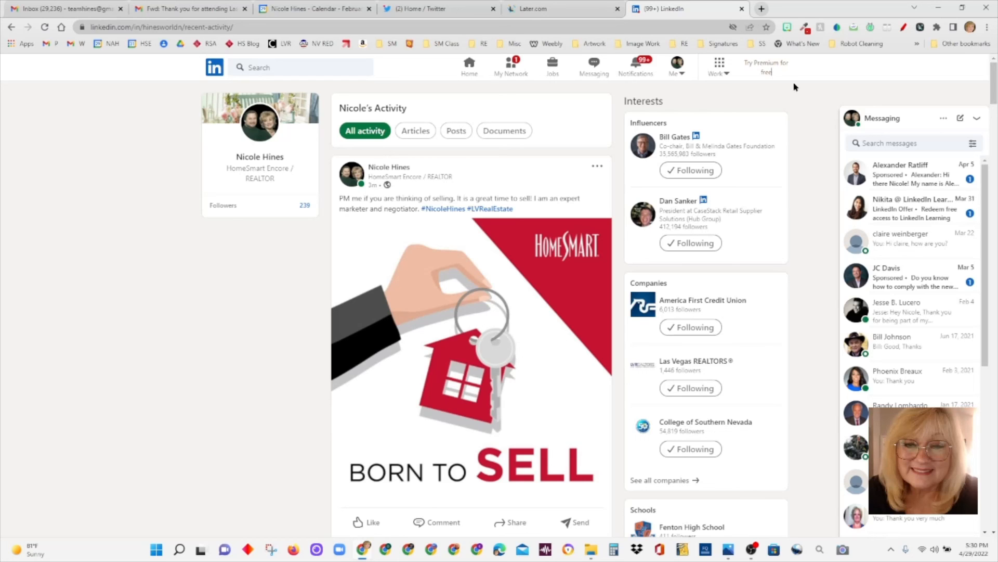
Step: Switch back to the Later calendar and reselect the Facebook and Instagram profiles for scheduling
{"action": "left_click", "coordinate": [534, 13]}
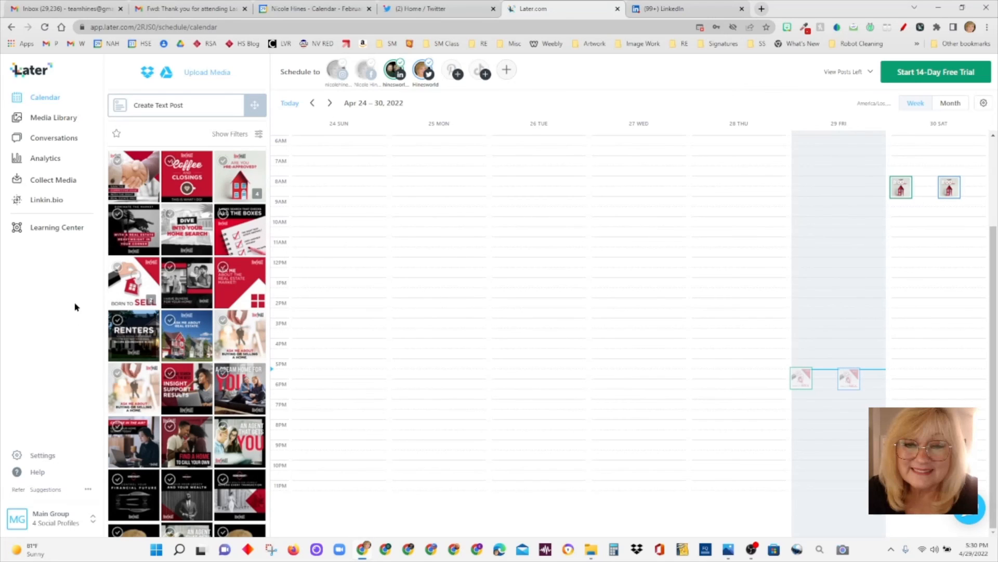
{"action": "left_click", "coordinate": [366, 69]}
{"action": "left_click", "coordinate": [343, 67]}
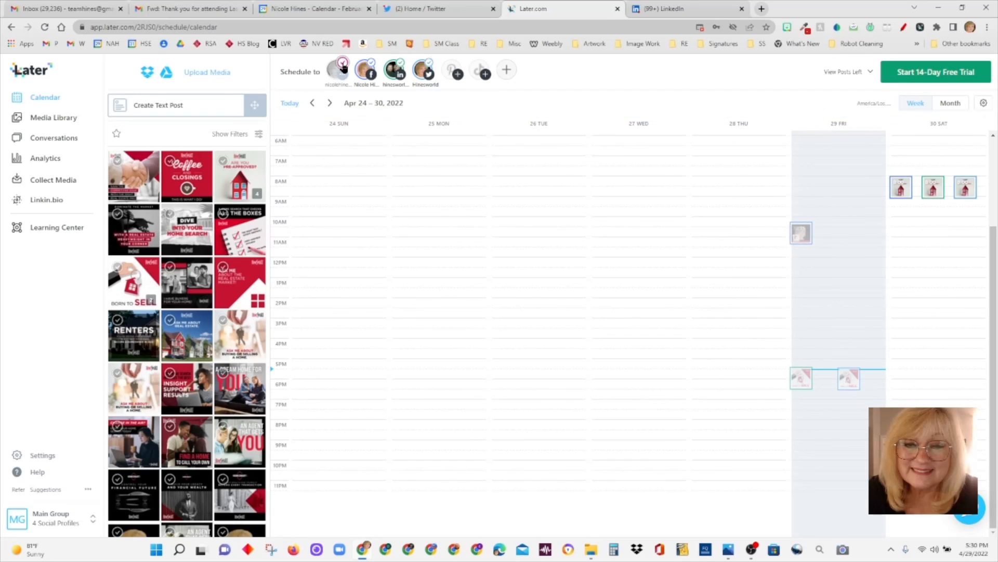